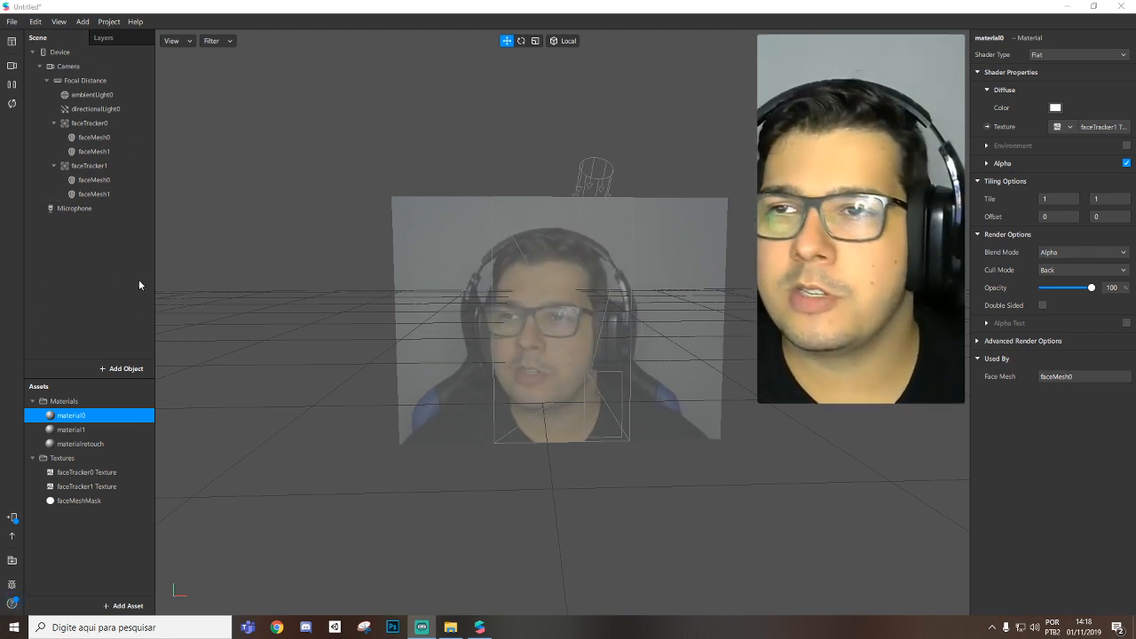
Preview the current face-swap effect on the custom simulation video of the couple
left_click(12, 65)
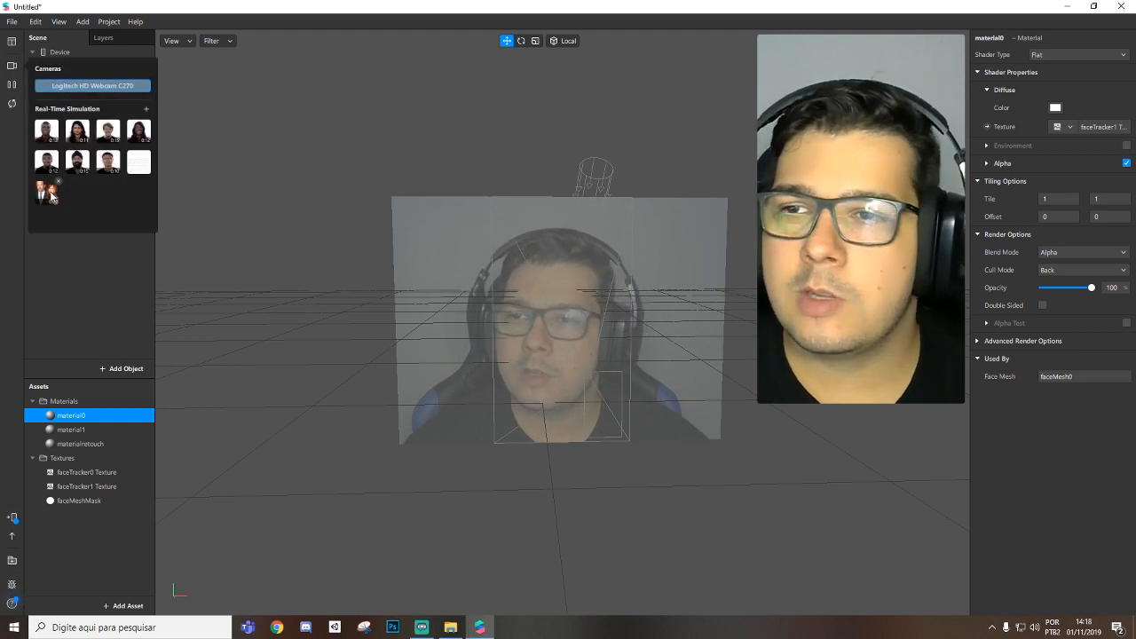
left_click(45, 198)
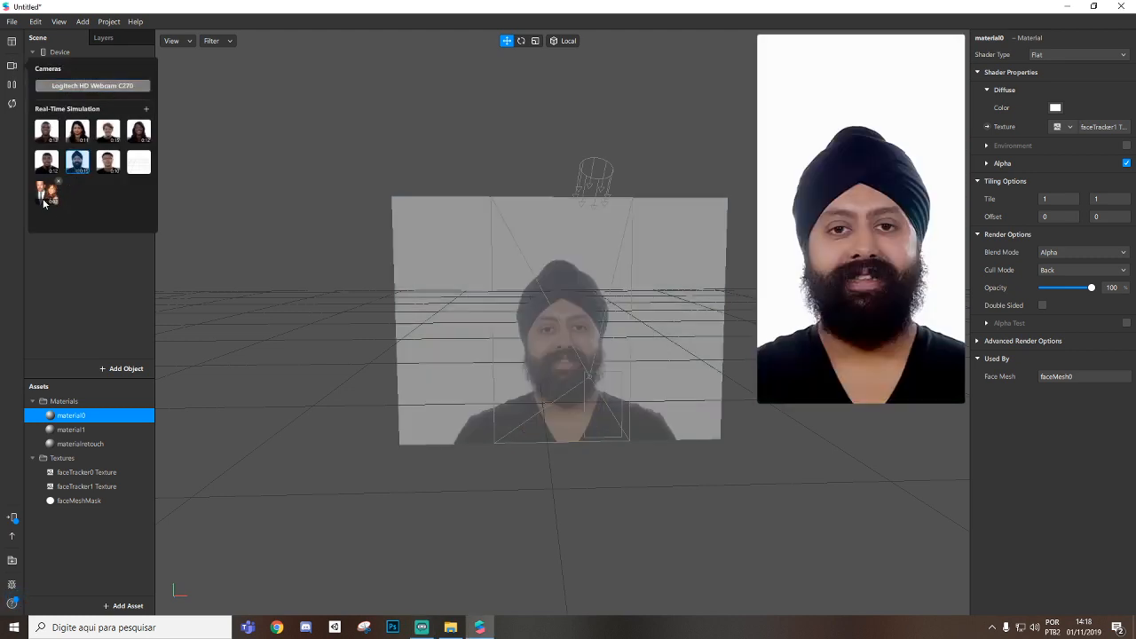
left_click(44, 197)
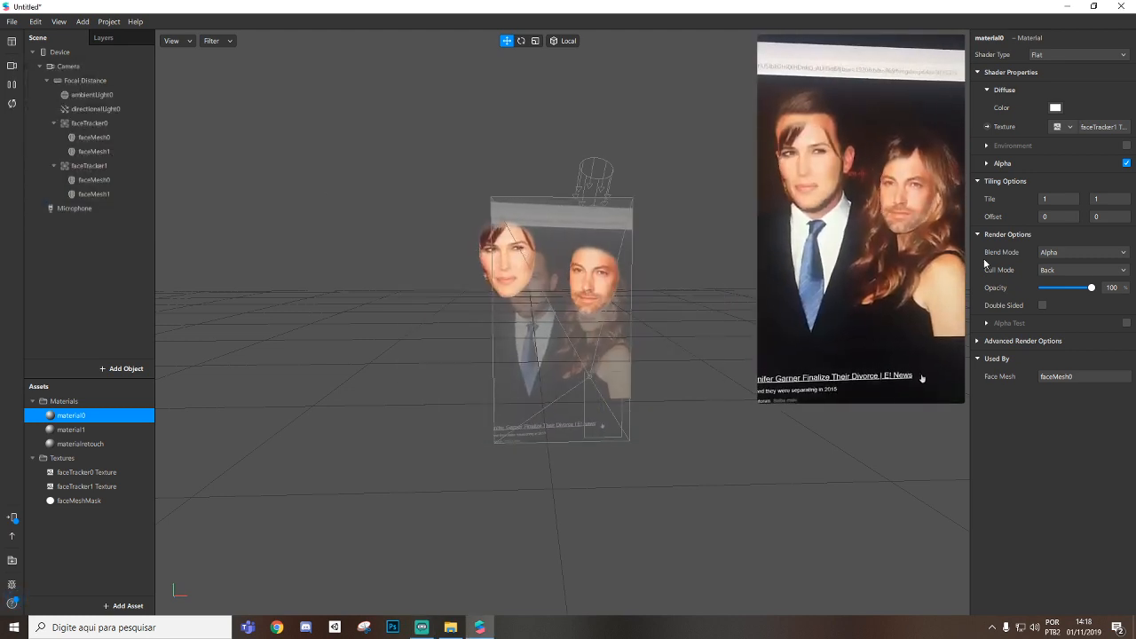
mouse_move(837, 176)
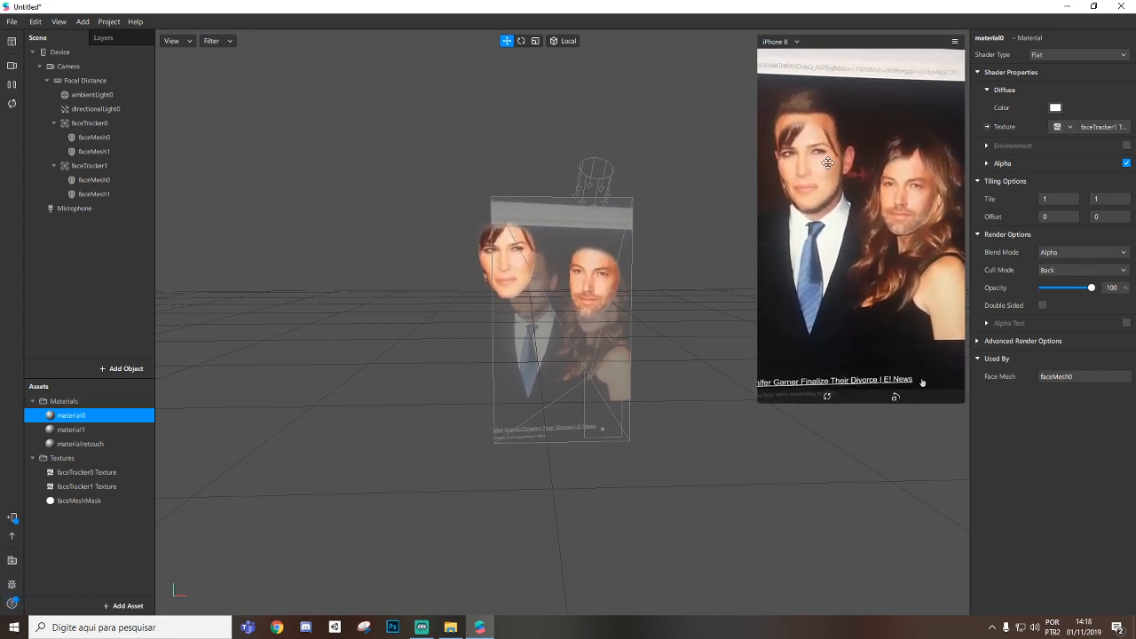
Close the current project without saving and show the Logitech HD Webcam C270 feed in an enlarged preview of the blank project
left_click(1130, 9)
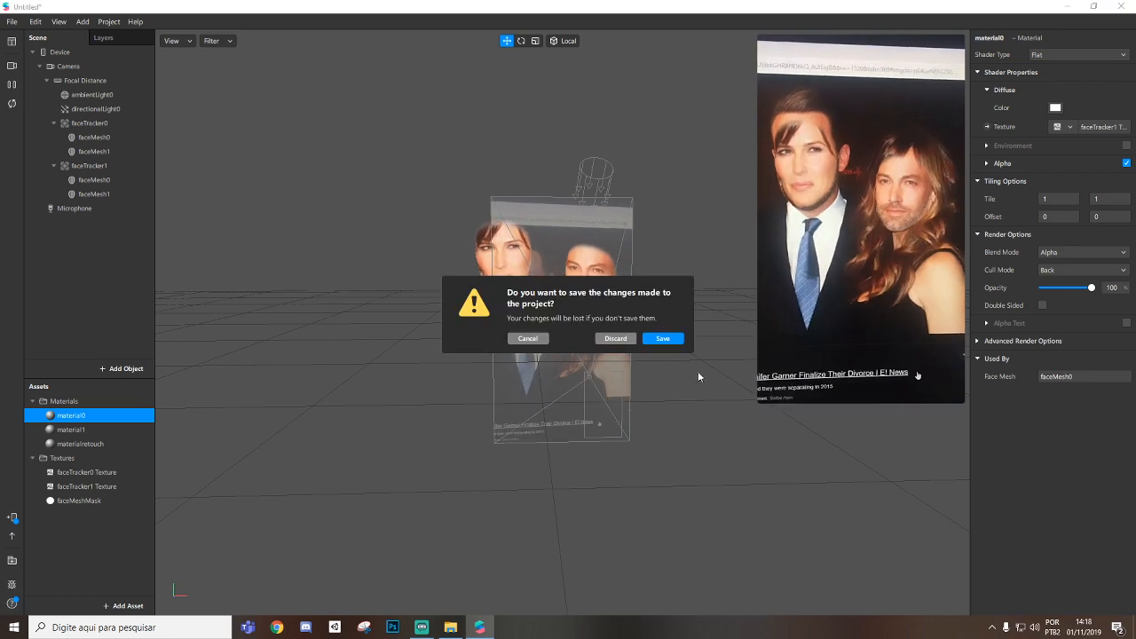
left_click(617, 338)
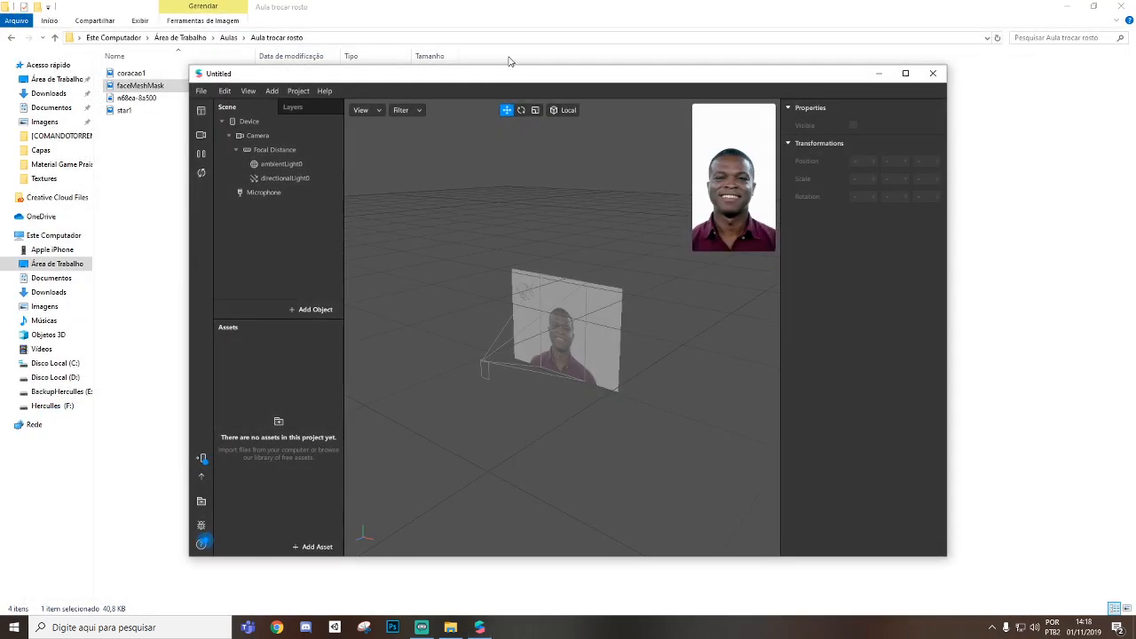
double_click(526, 76)
left_click(15, 69)
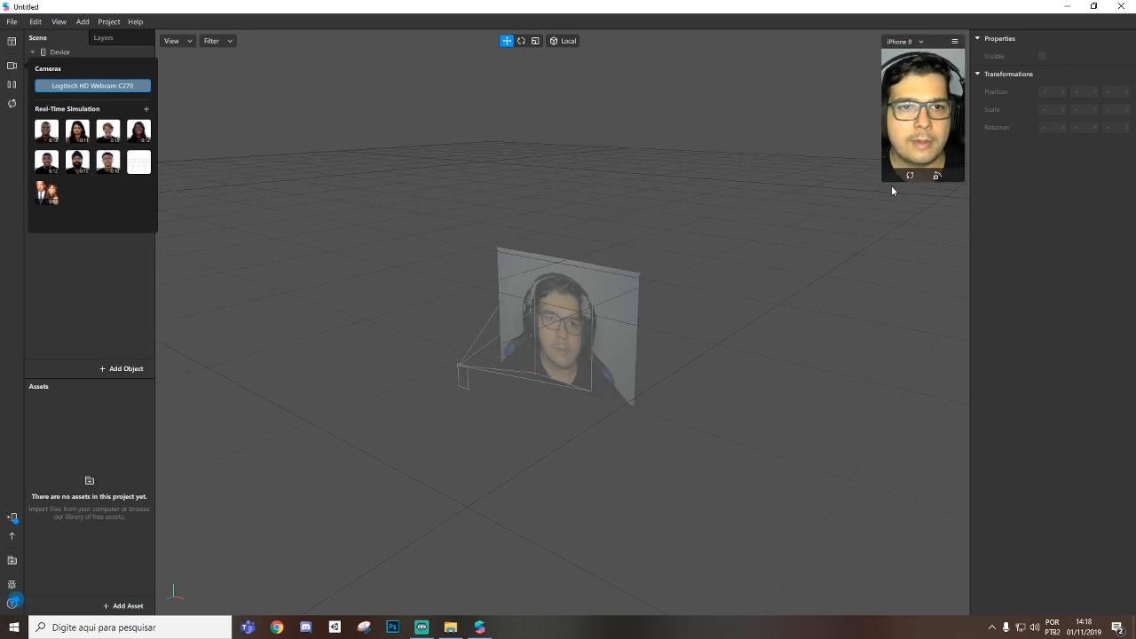
left_click_drag(885, 180, 694, 350)
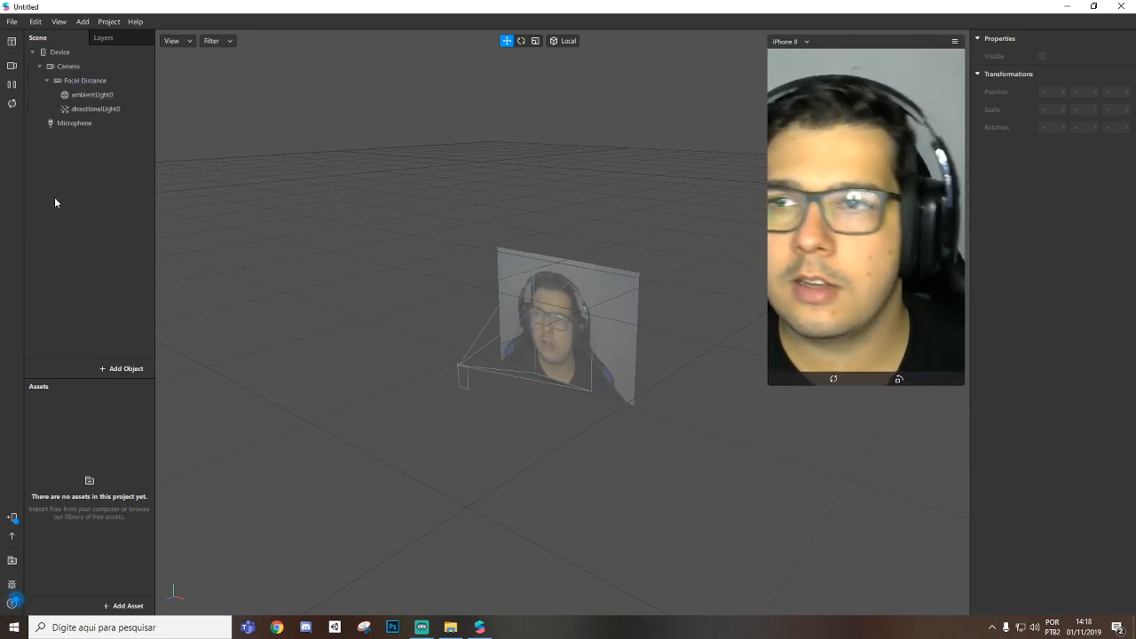
Add a face mesh to the scene and give it a new material
right_click(77, 155)
mouse_move(107, 165)
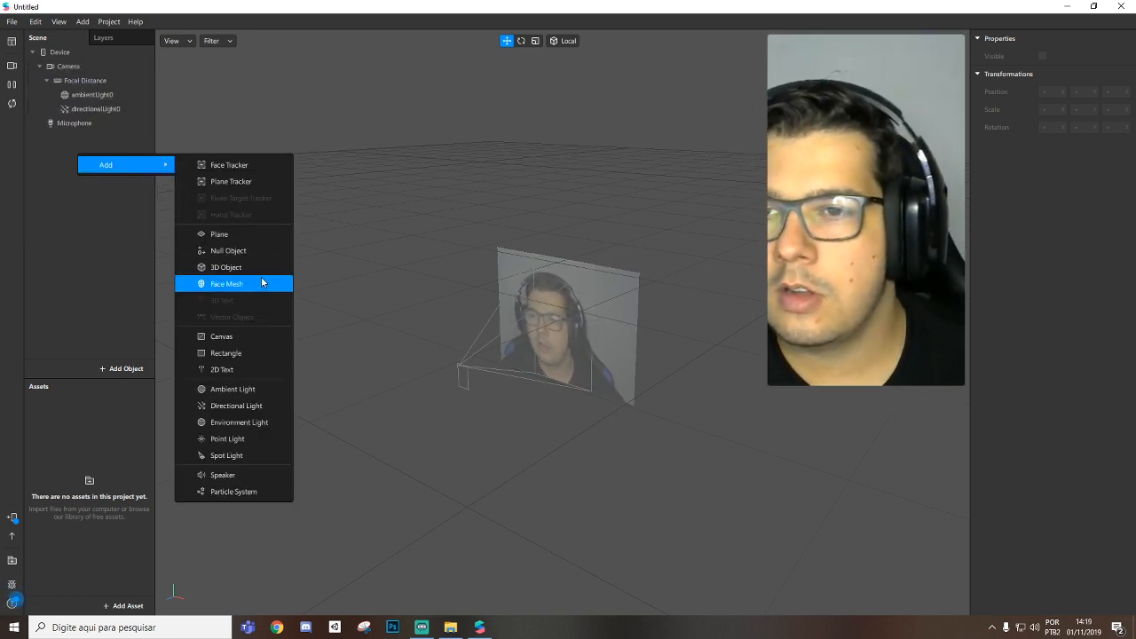
left_click(233, 281)
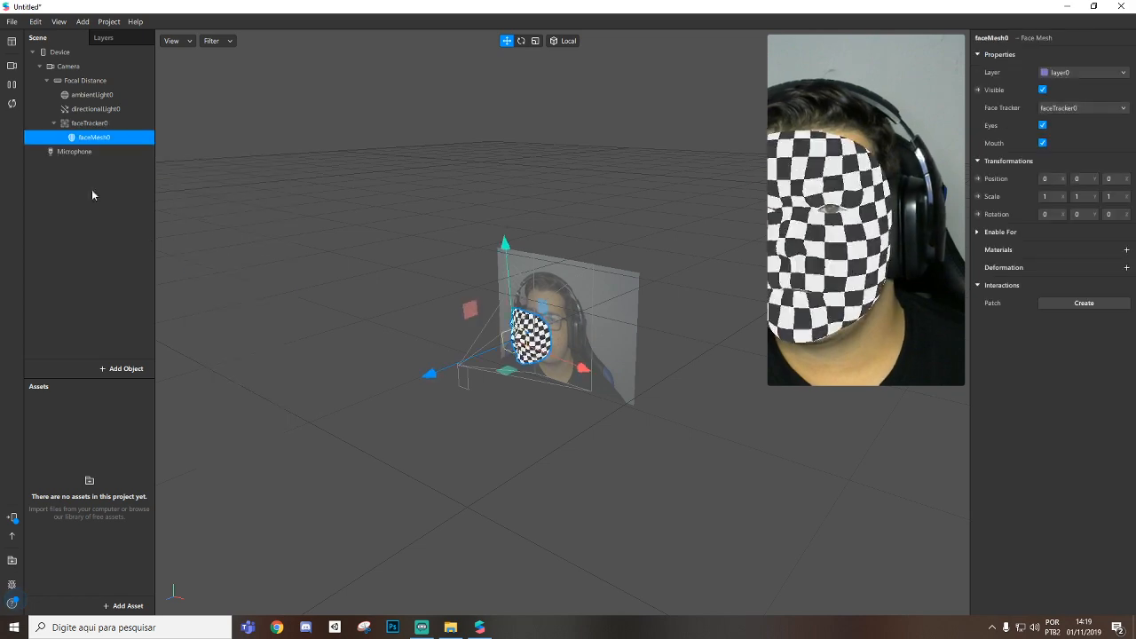
left_click(1126, 250)
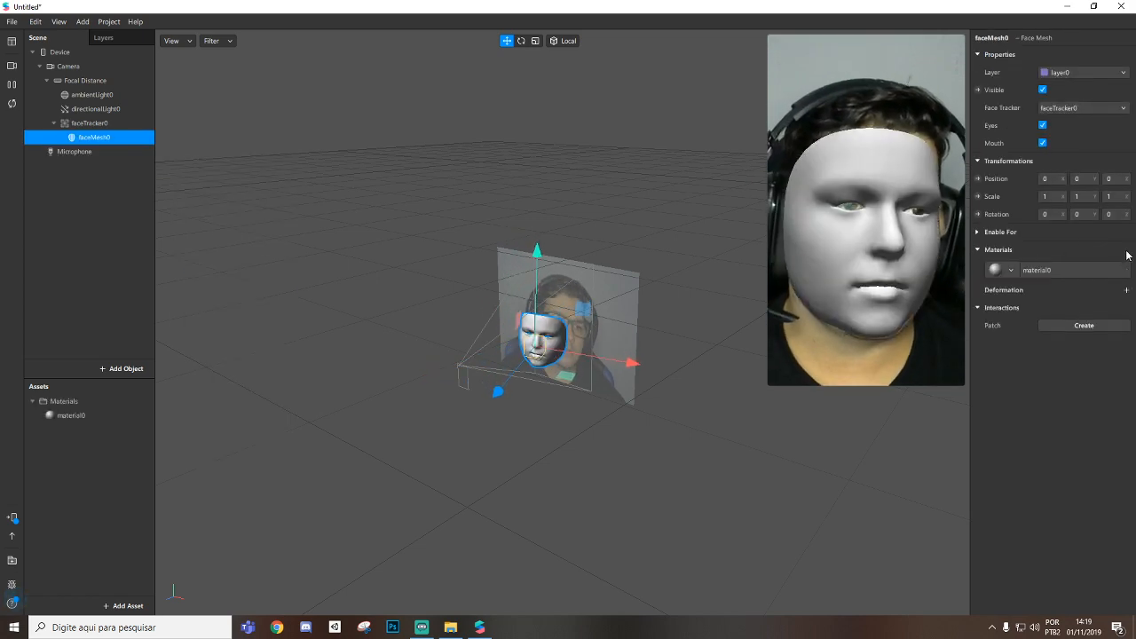
Rename the face mesh's material to materialretouch and set its shader type to Retouching
double_click(98, 416)
type("materialretouch")
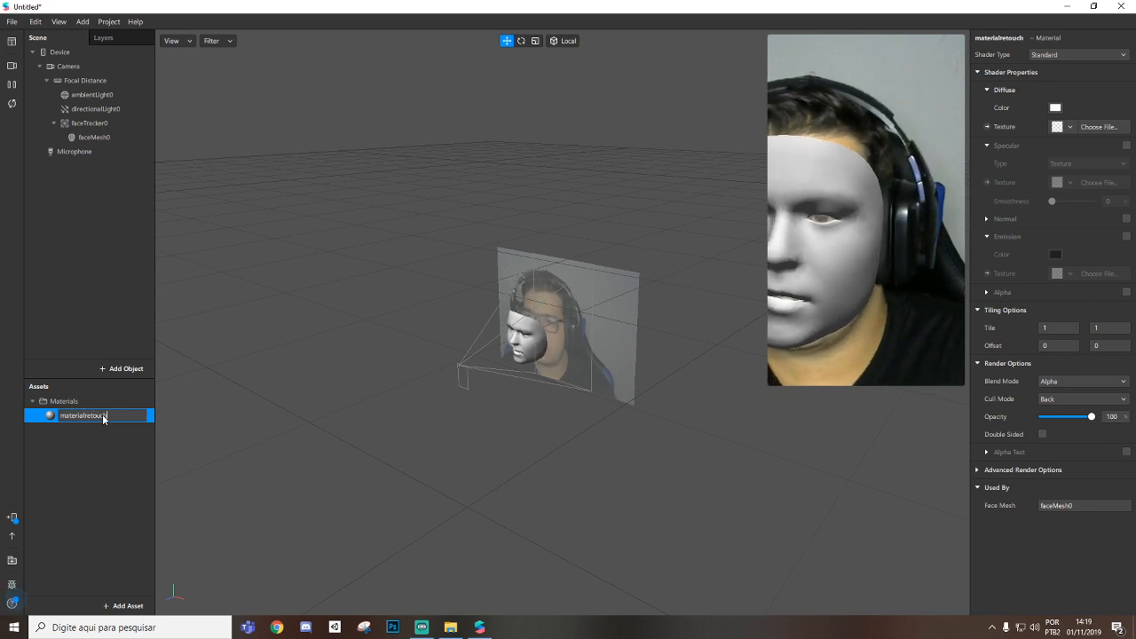
key("Return")
left_click(1077, 55)
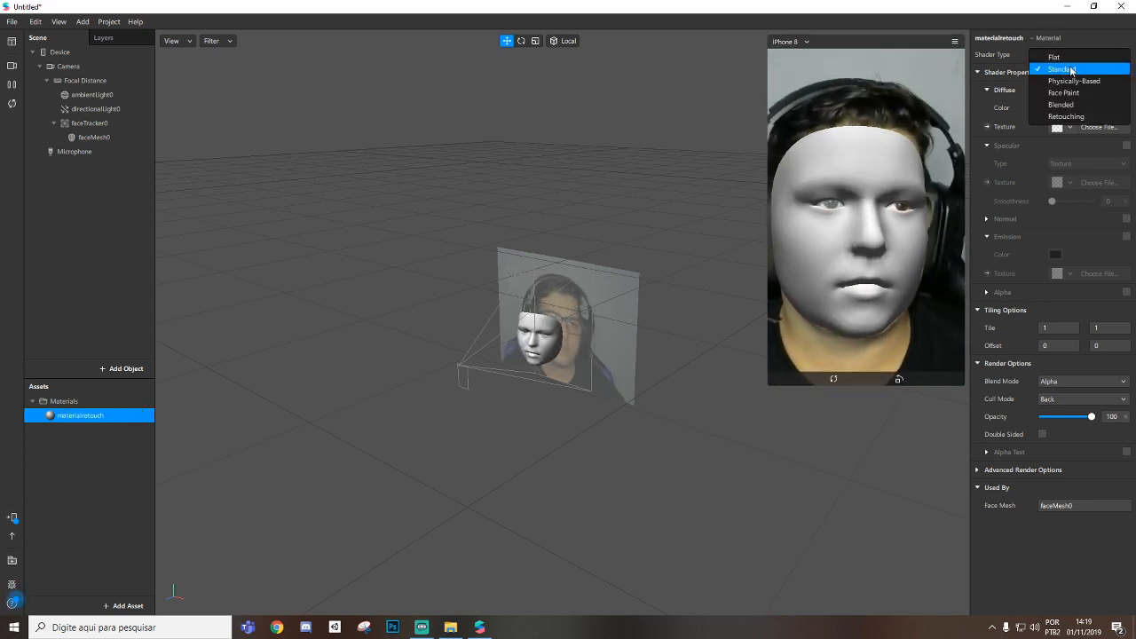
left_click(1072, 112)
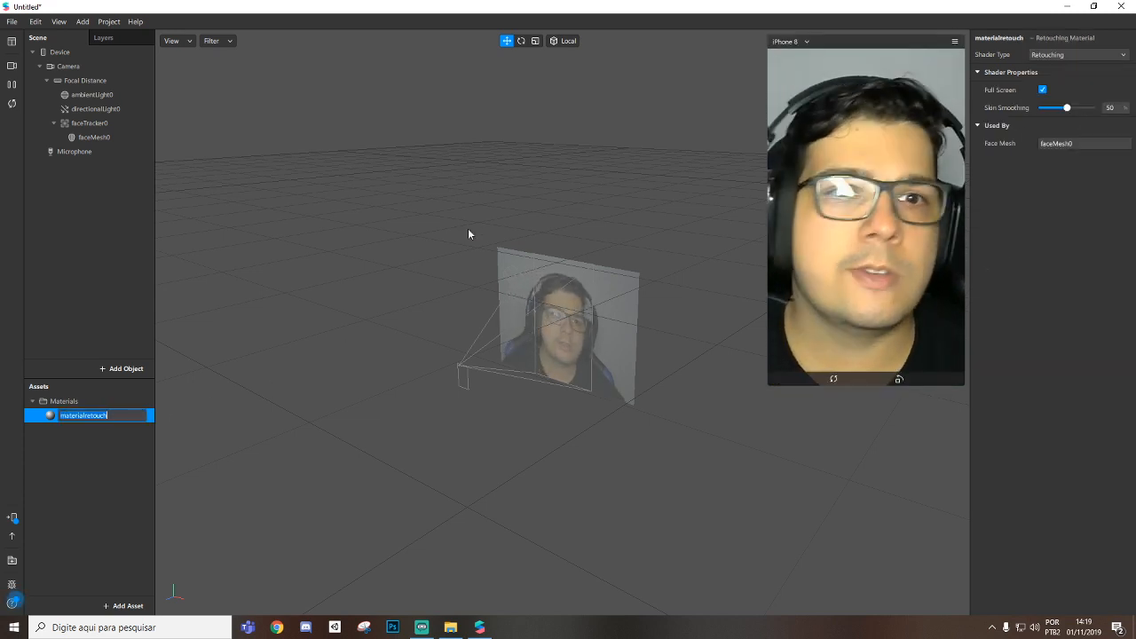
right_click(86, 126)
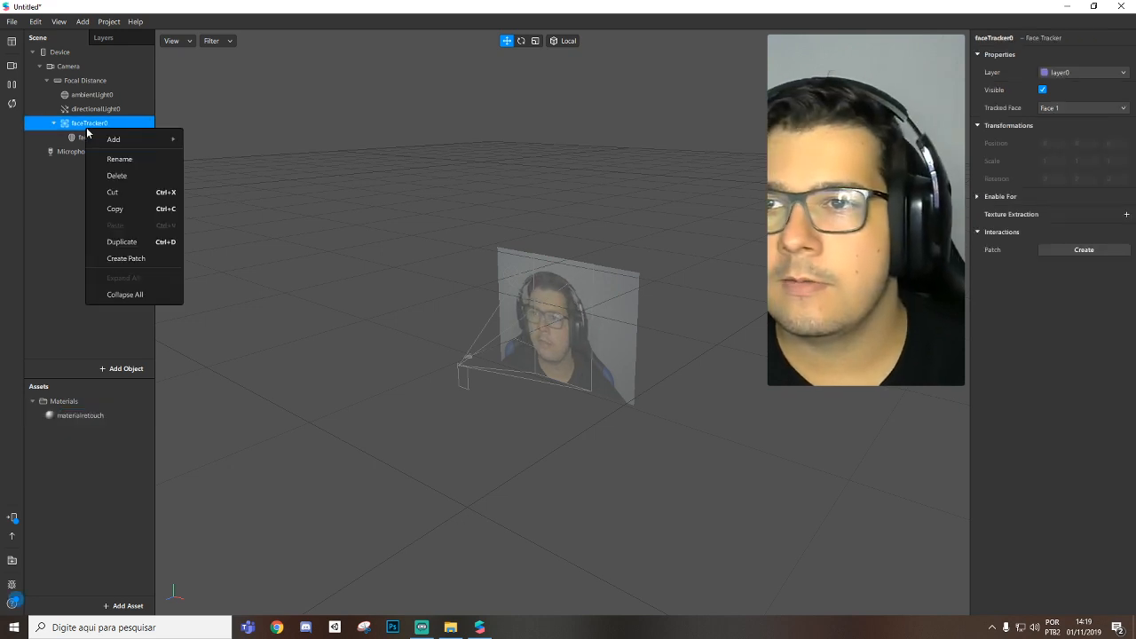
mouse_move(123, 139)
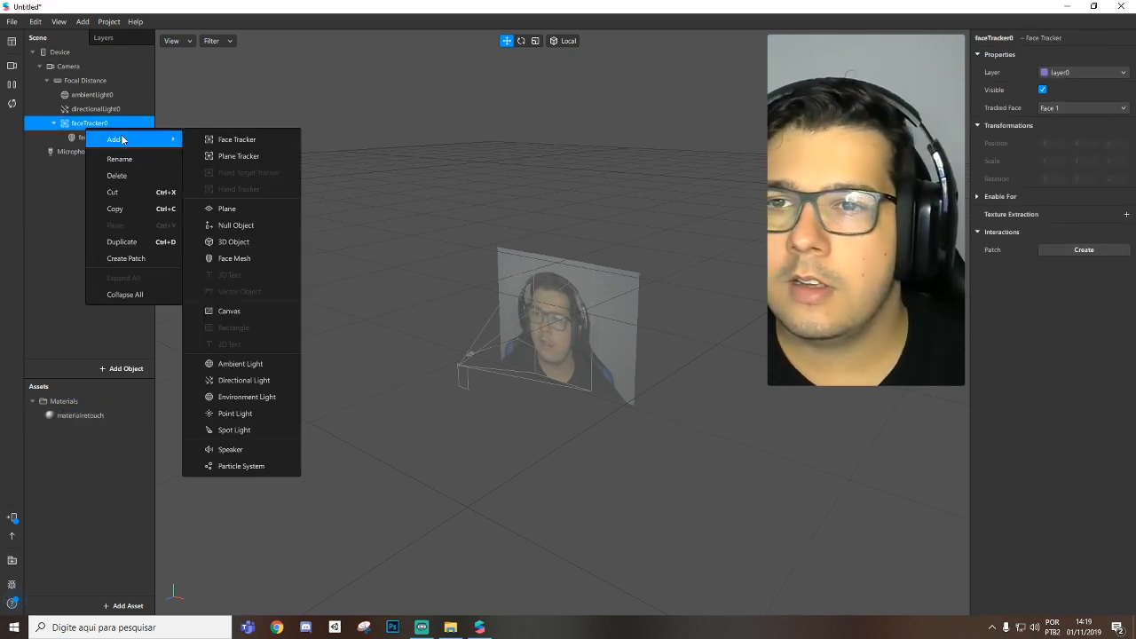
left_click(258, 259)
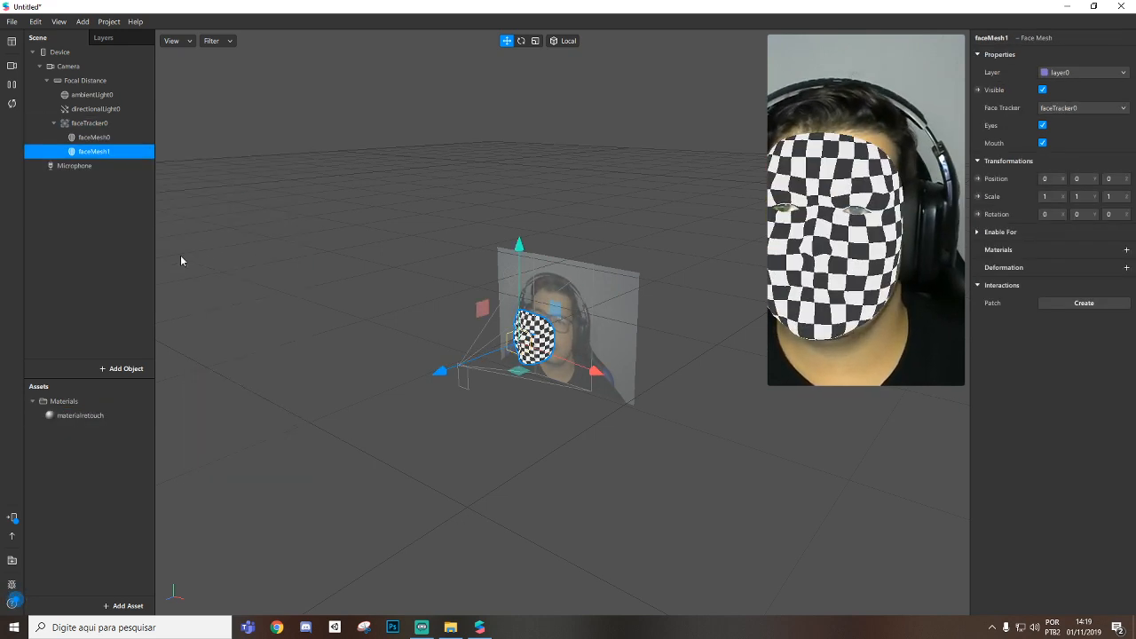
key("f")
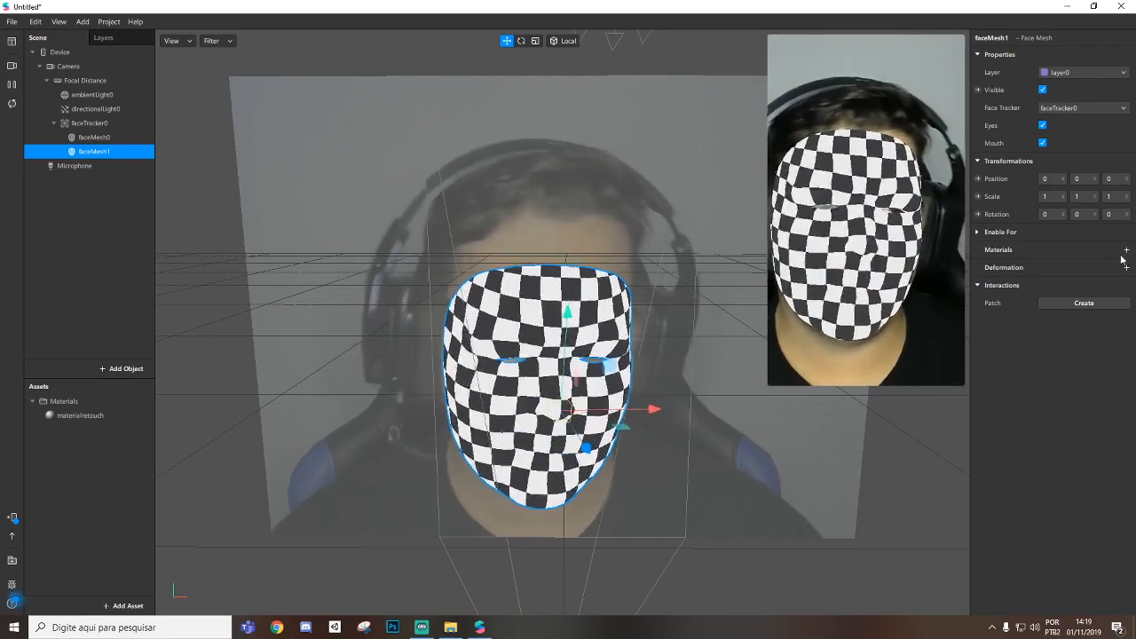
left_click(95, 138)
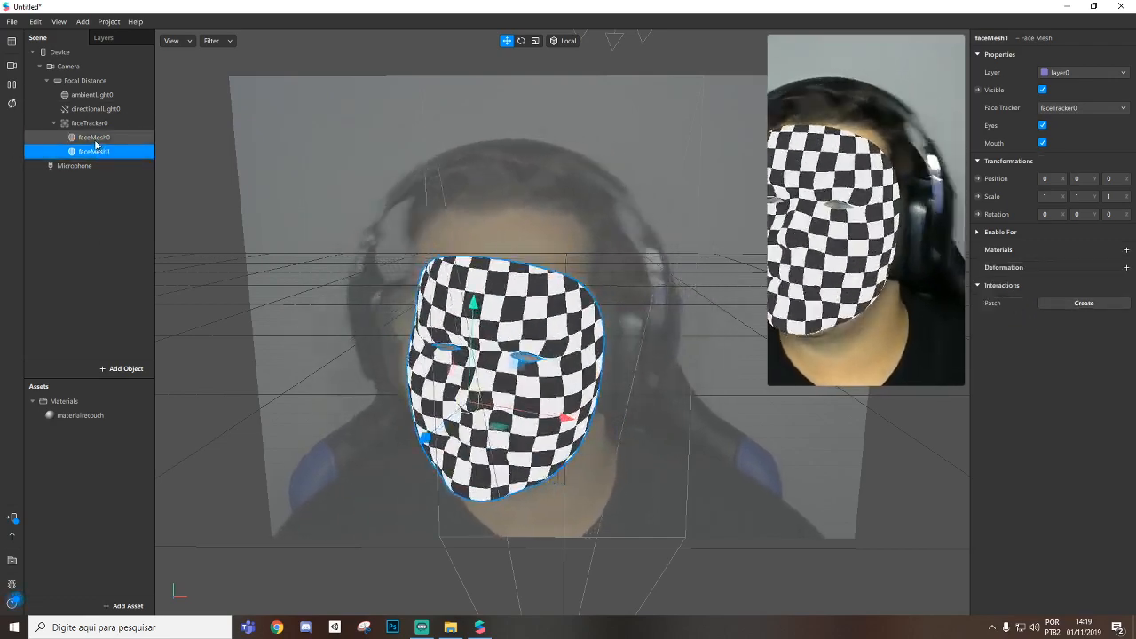
left_click(92, 152)
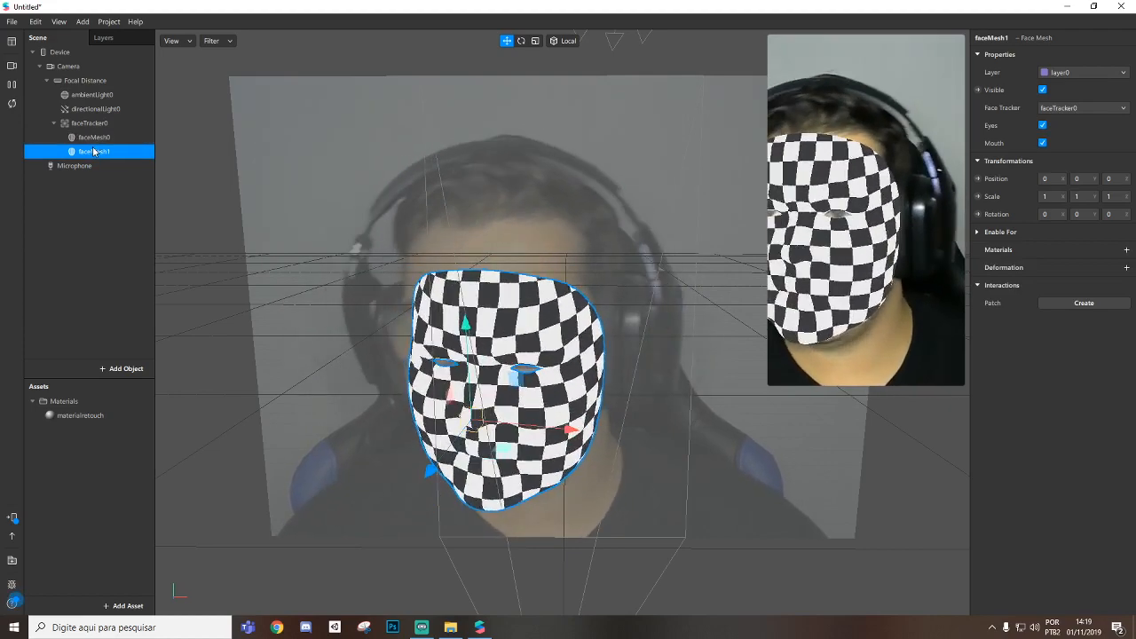
key("Delete")
Add a plane under faceTracker0 and set its Y position to 0,11
right_click(97, 126)
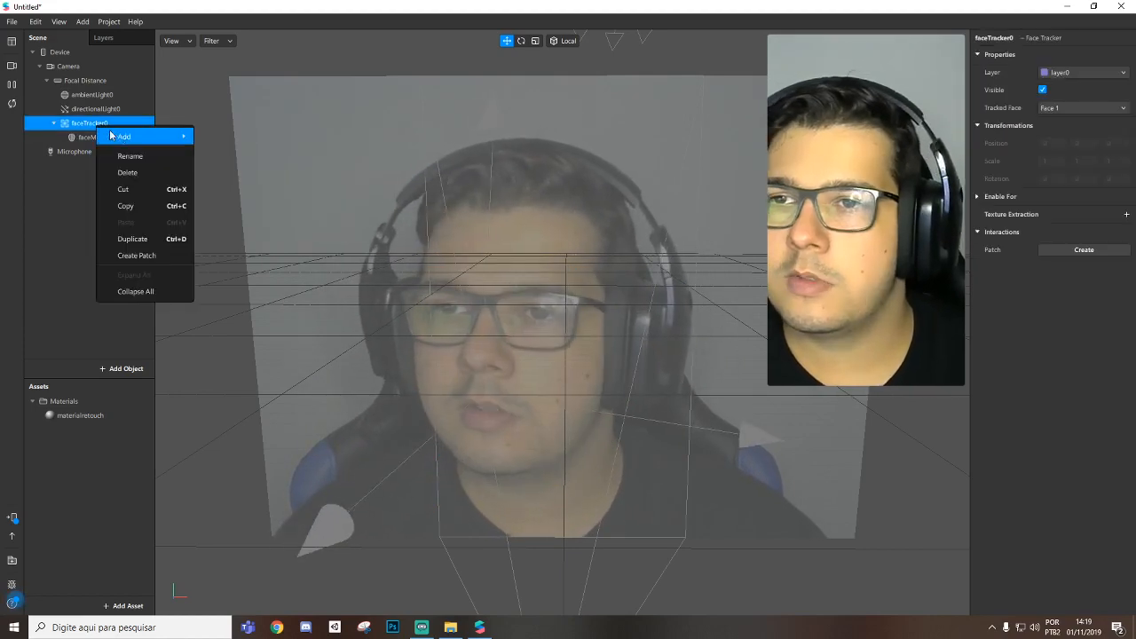
mouse_move(124, 137)
left_click(238, 206)
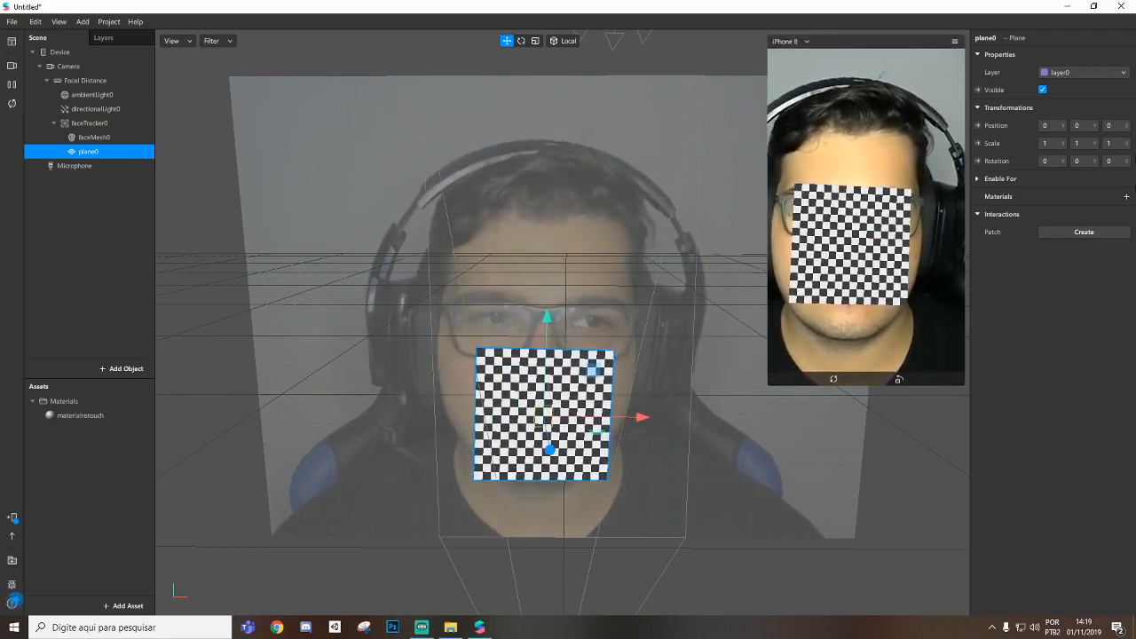
left_click(1084, 126)
type("0,1")
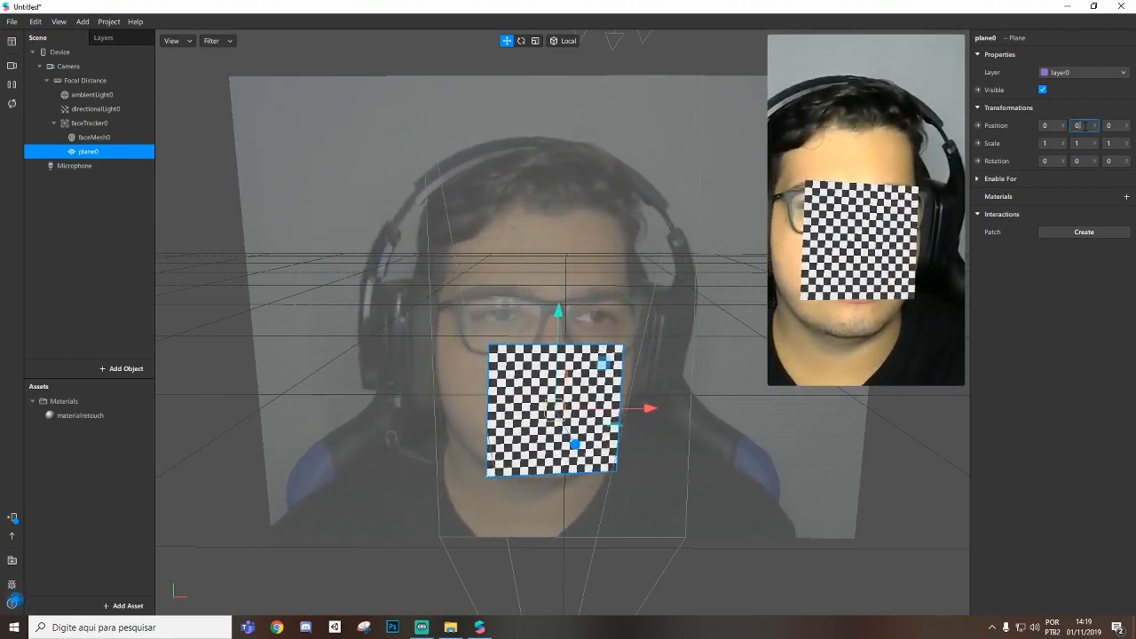
type("1")
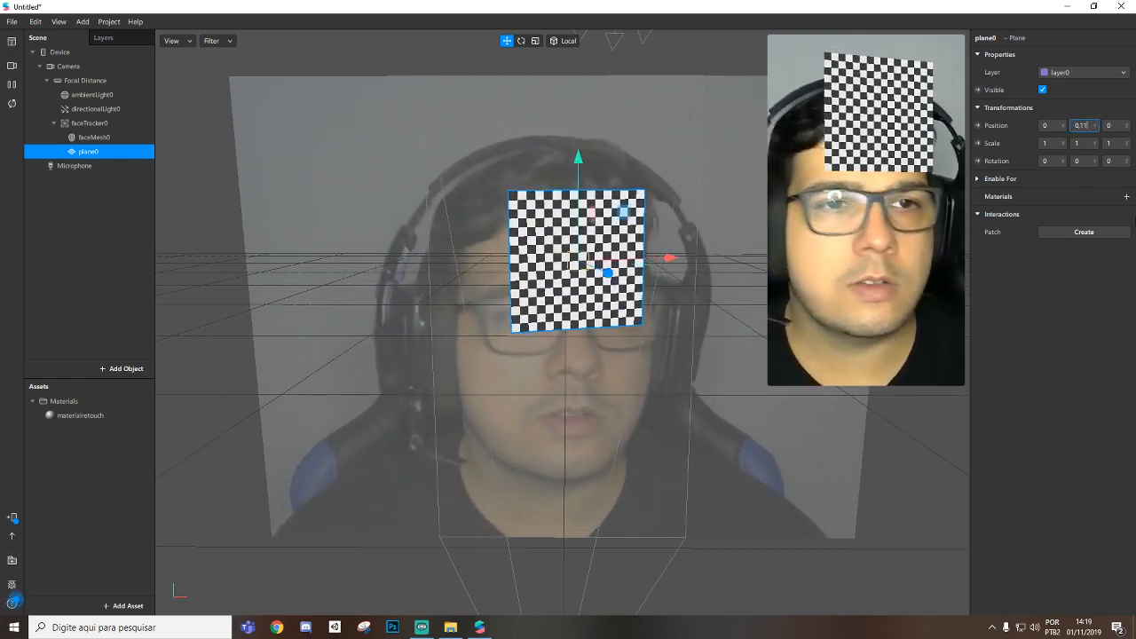
Give the plane a new material and rename that material materialplane
left_click(1124, 198)
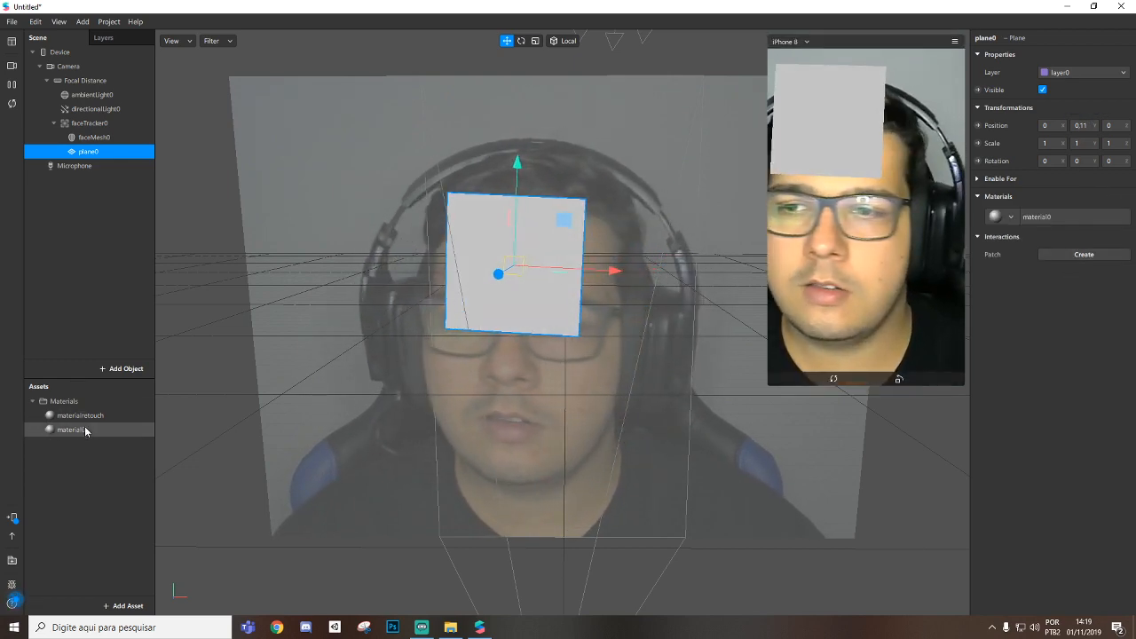
double_click(86, 432)
left_click(95, 431)
key("BackSpace")
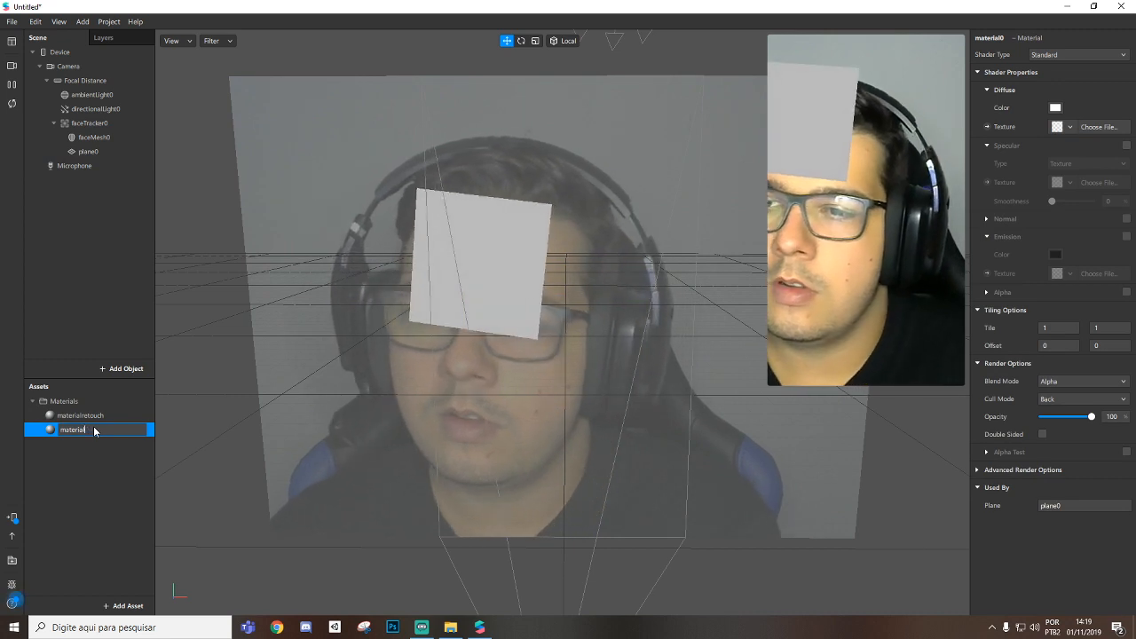
type("plane")
key("Return")
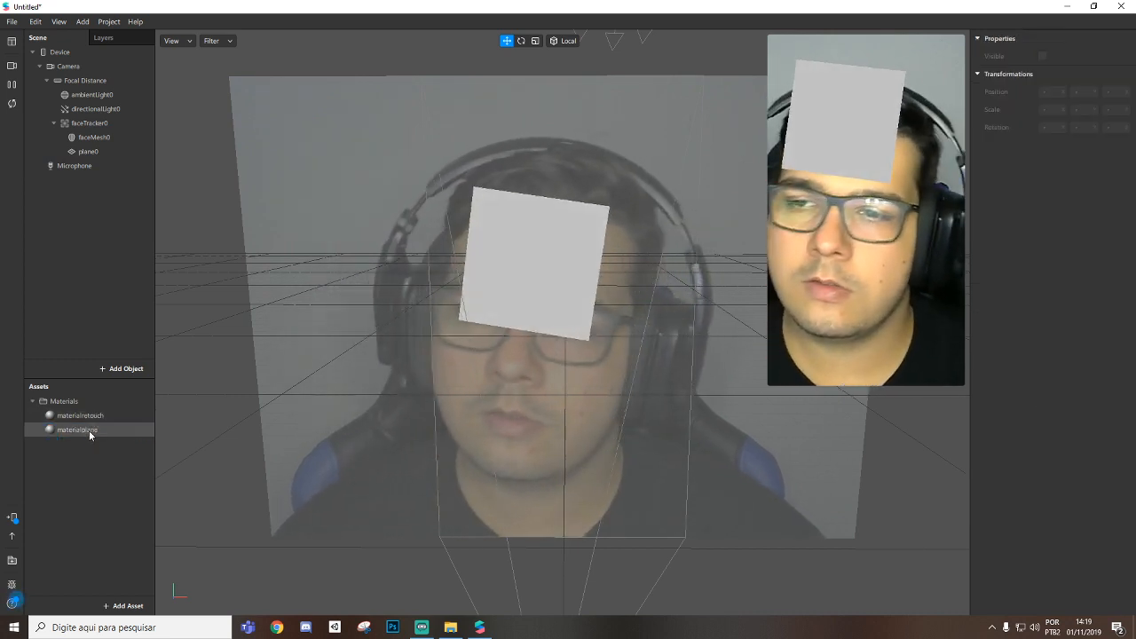
Import the coracao1 and star1 images from the Aula trocar rosto folder in File Explorer as textures
left_click(450, 627)
left_click_drag(221, 167, 133, 82)
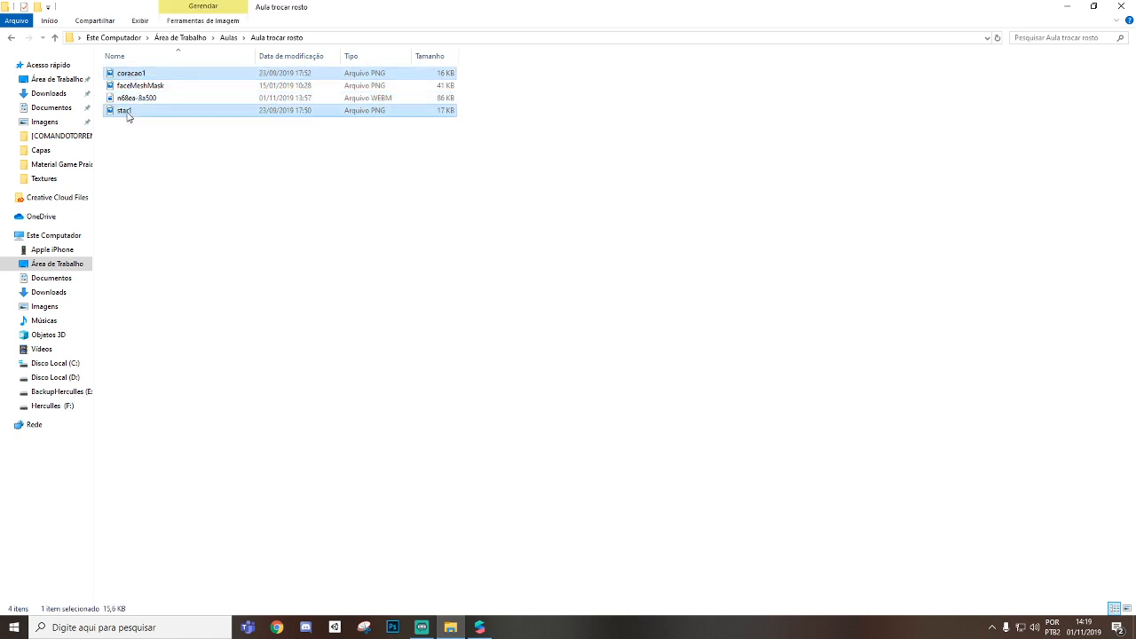
left_click_drag(210, 156, 100, 537)
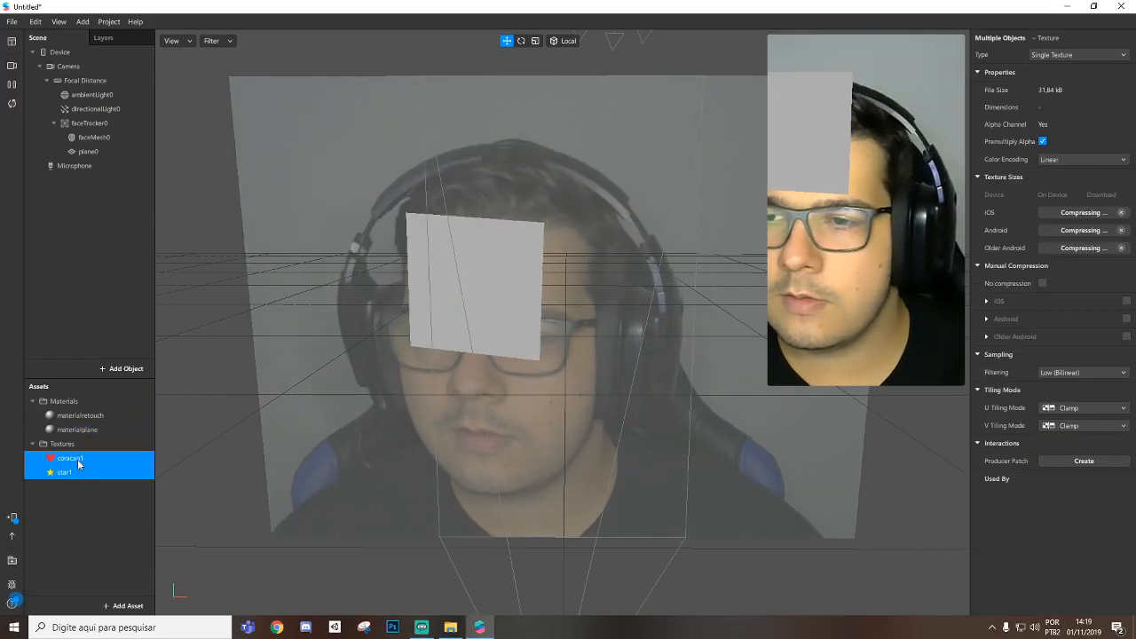
Apply the star1 image as the diffuse texture of materialplane
left_click(86, 434)
left_click(1069, 127)
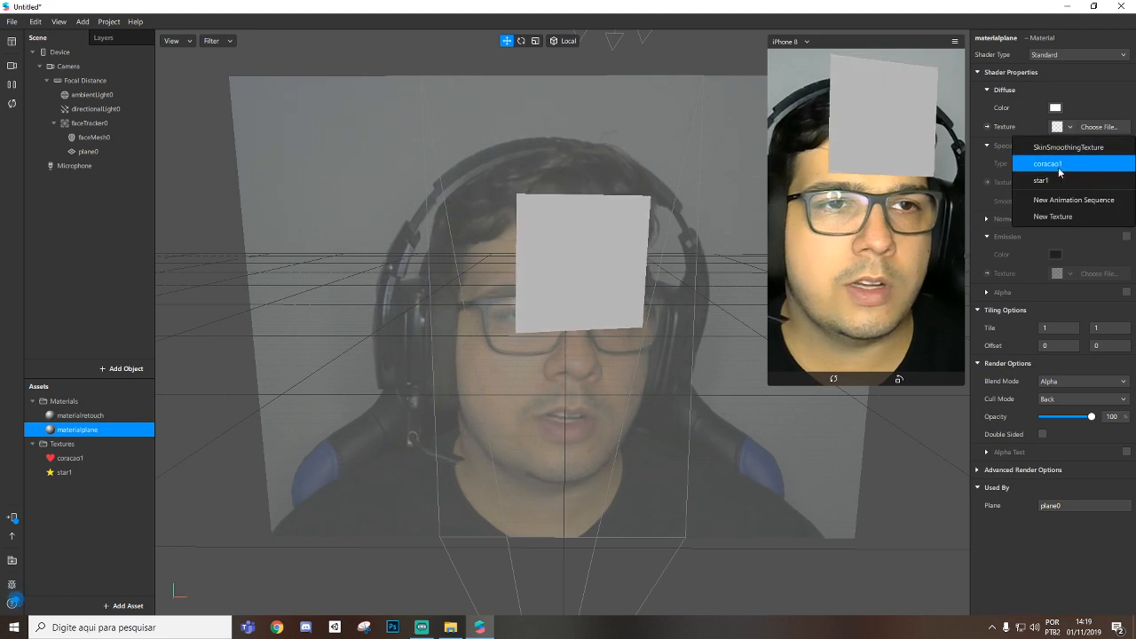
left_click(1059, 179)
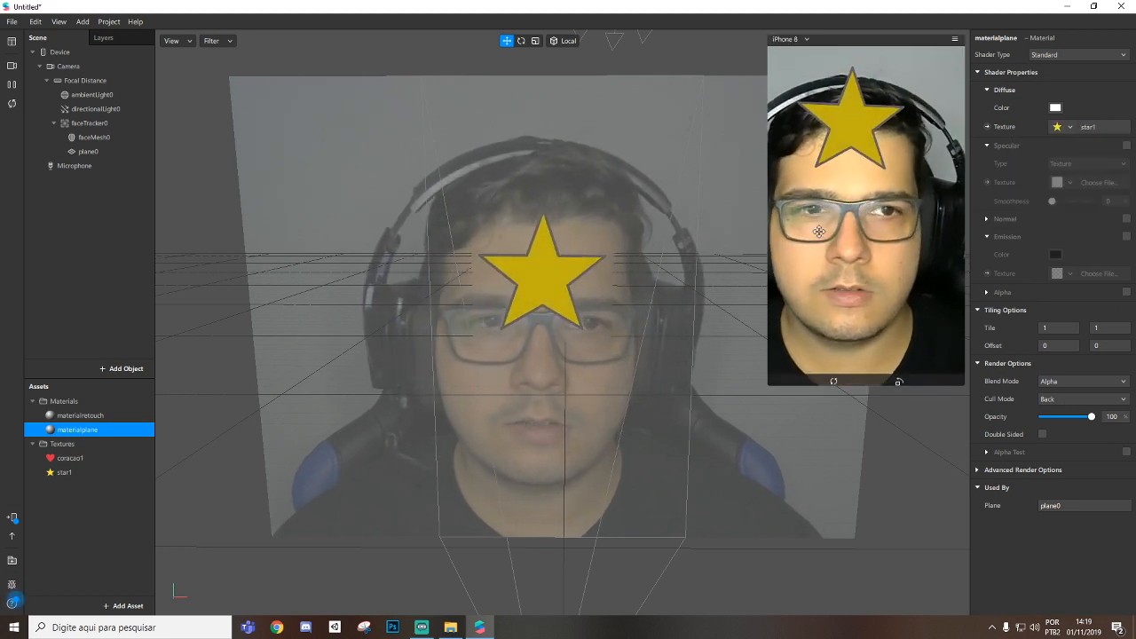
Raise the star plane above the head by setting its Y position to 0,15
left_click(87, 151)
left_click(1089, 125)
type("0,11")
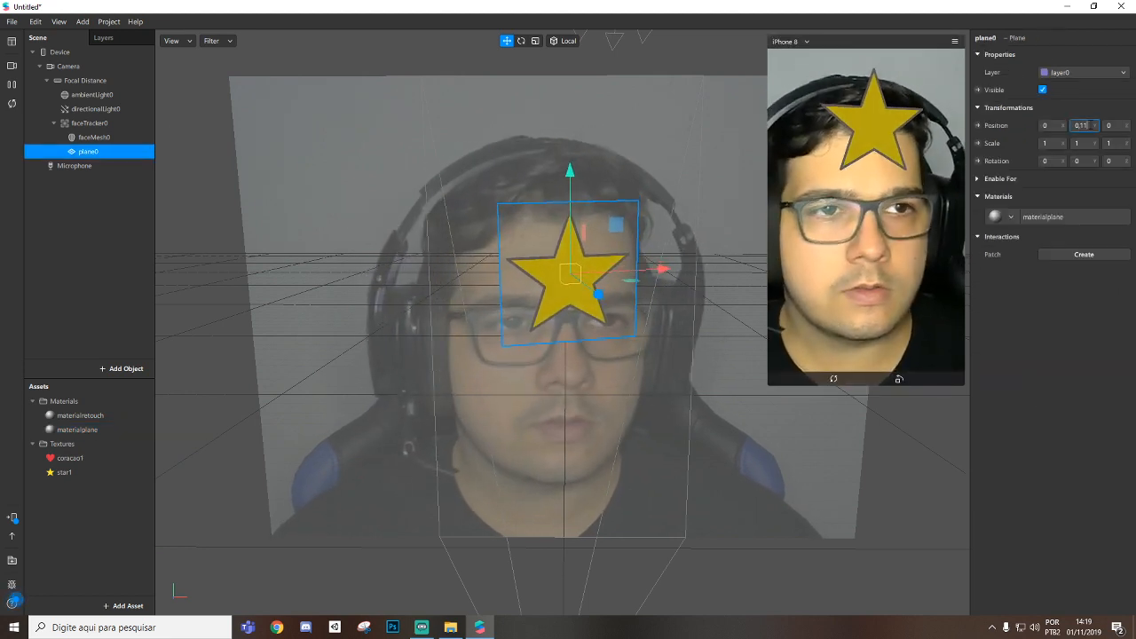
key("BackSpace")
type("5")
key("Return")
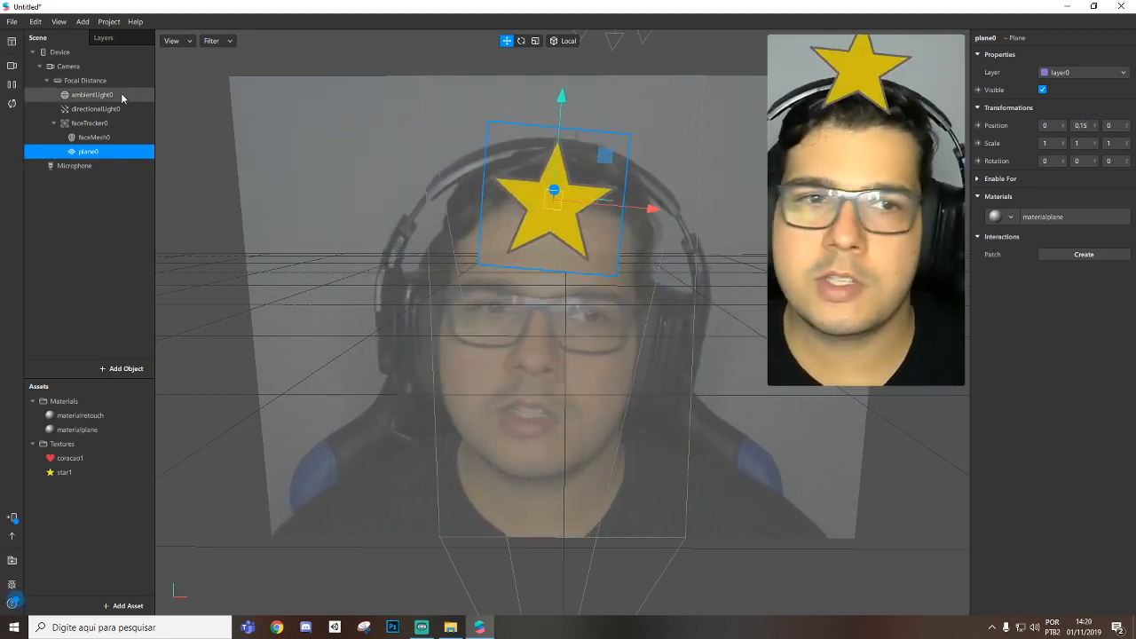
Duplicate faceTracker0 together with its face mesh and plane
left_click(86, 124)
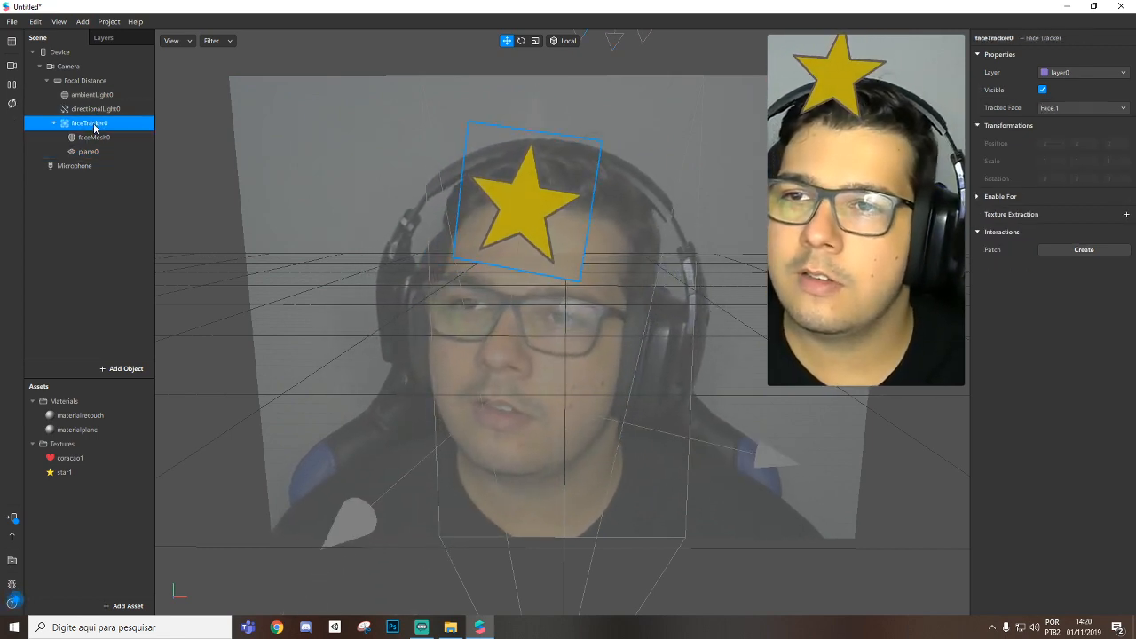
key("ctrl+d")
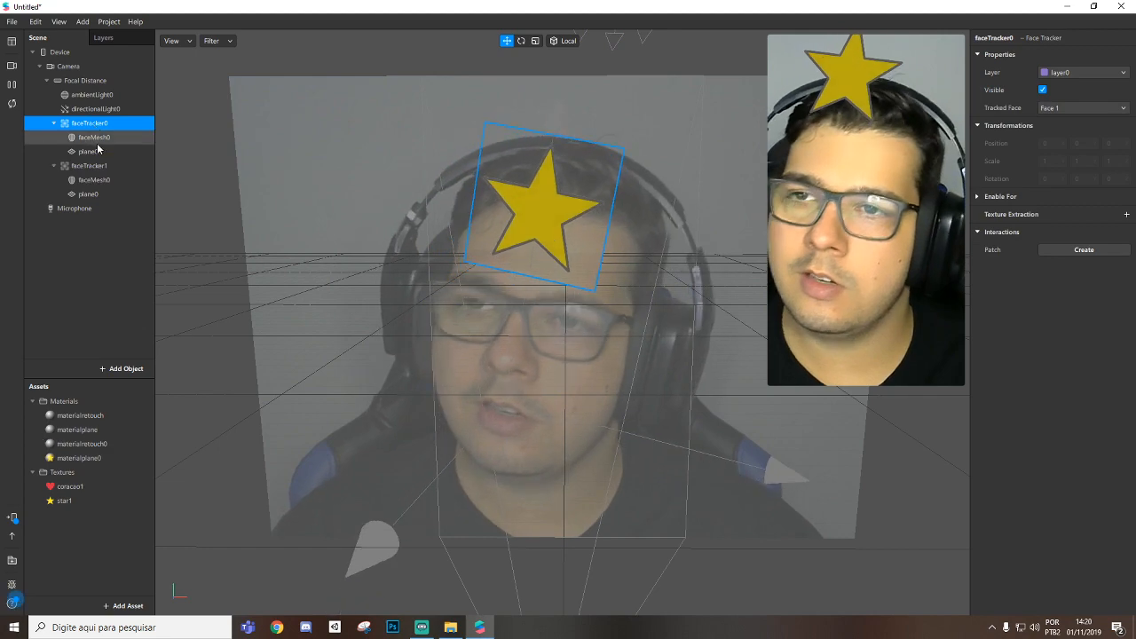
Set the tracked face of faceTracker1 to Face 2, leaving faceTracker0 on Face 1
left_click(93, 165)
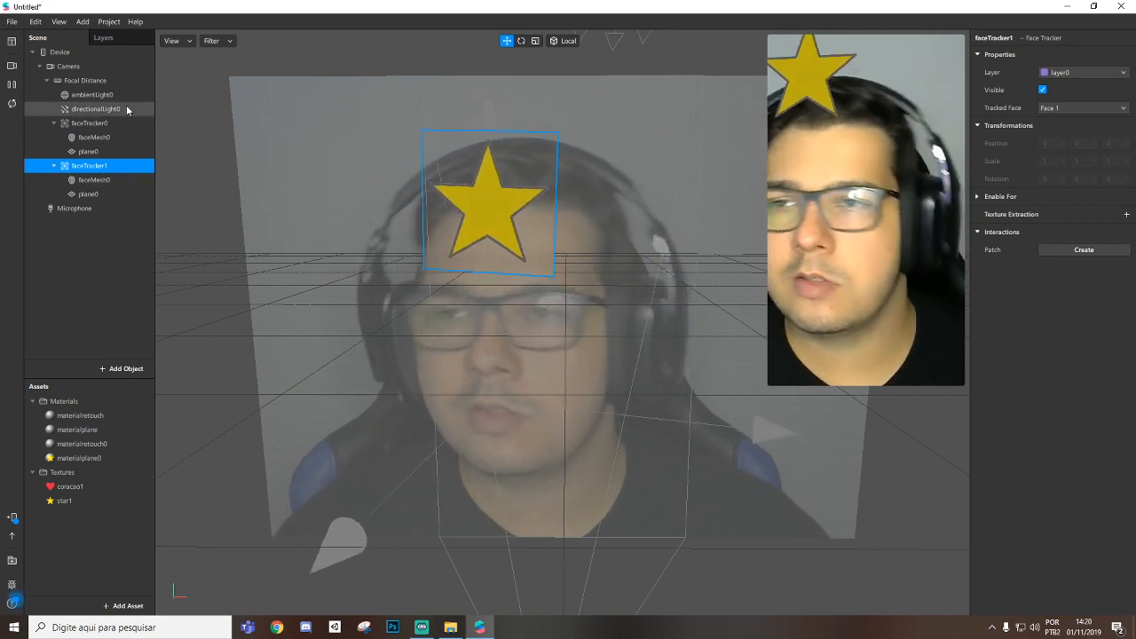
left_click(118, 123)
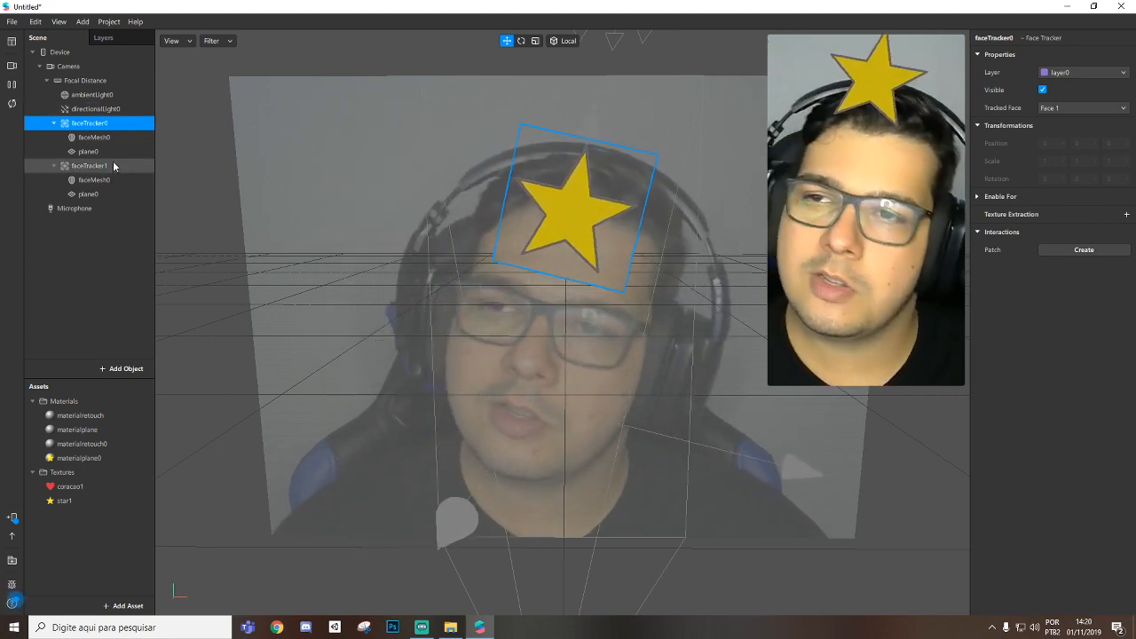
left_click(112, 163)
left_click(113, 125)
left_click(114, 165)
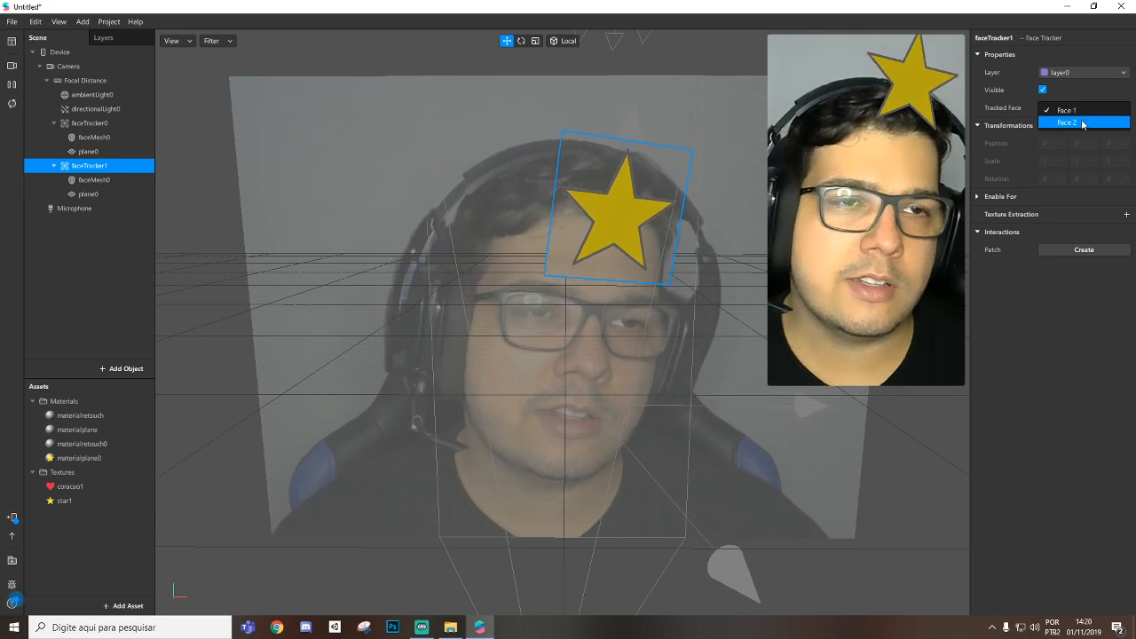
left_click(1081, 121)
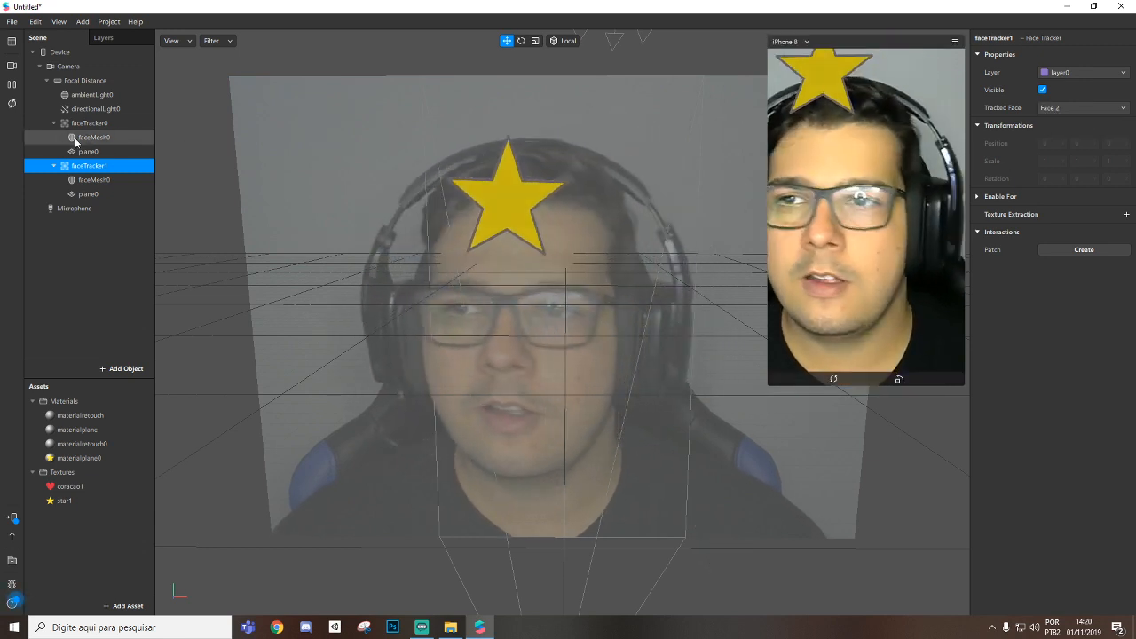
left_click(89, 126)
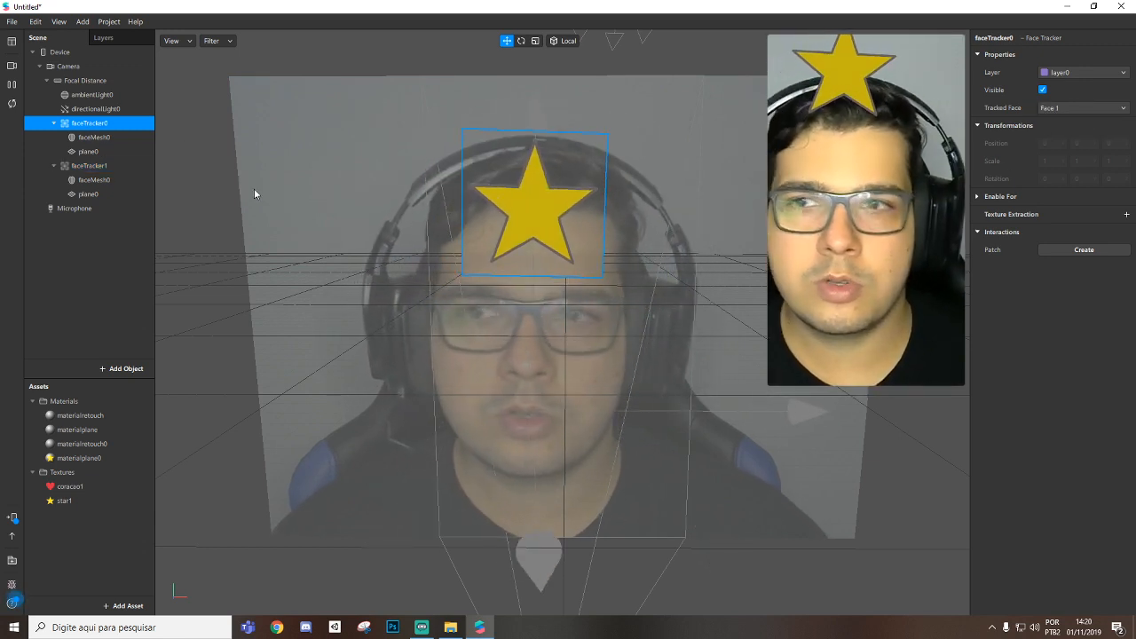
left_click(89, 165)
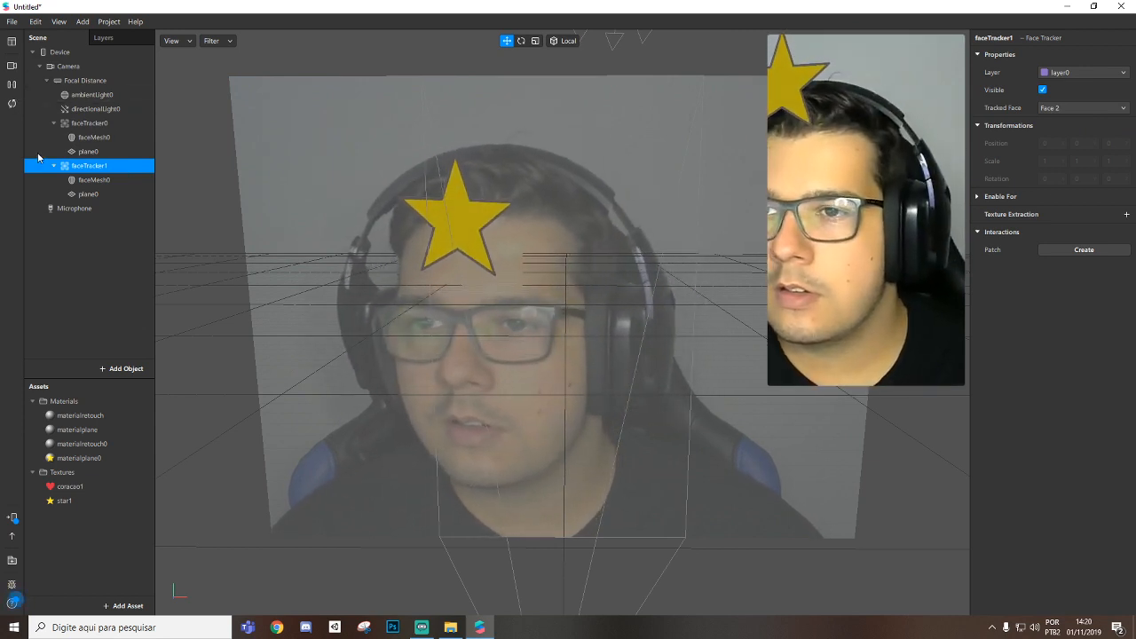
Switch the preview source from the webcam to the simulation video showing two people
left_click(11, 67)
left_click(50, 190)
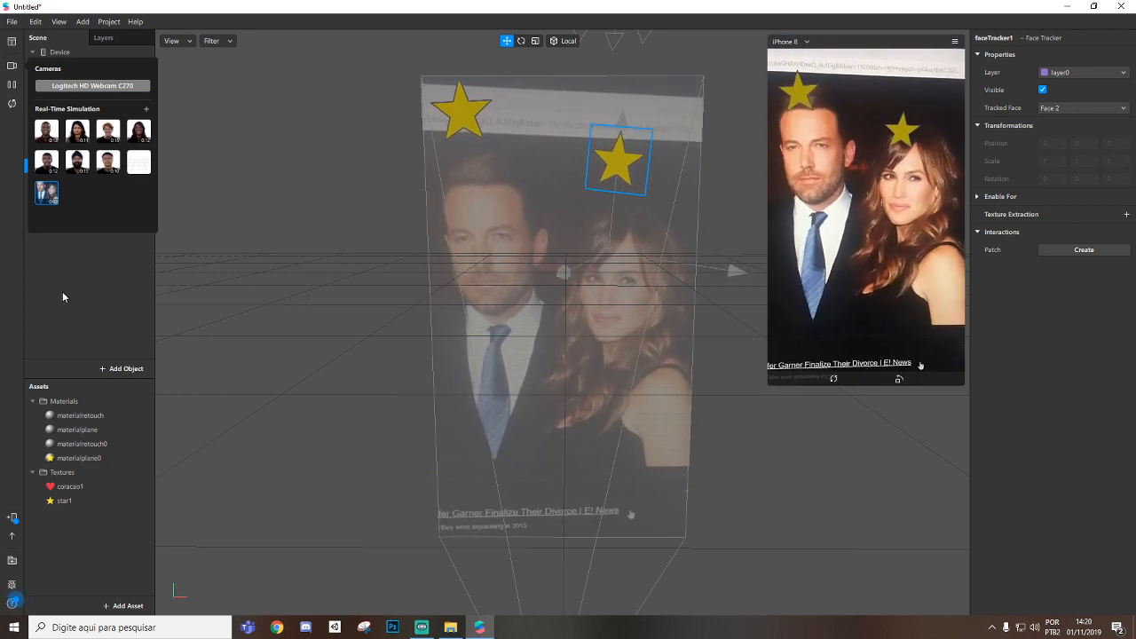
left_click(82, 228)
Replace the material on faceTracker1's plane with a new material named materialplane1
left_click(88, 195)
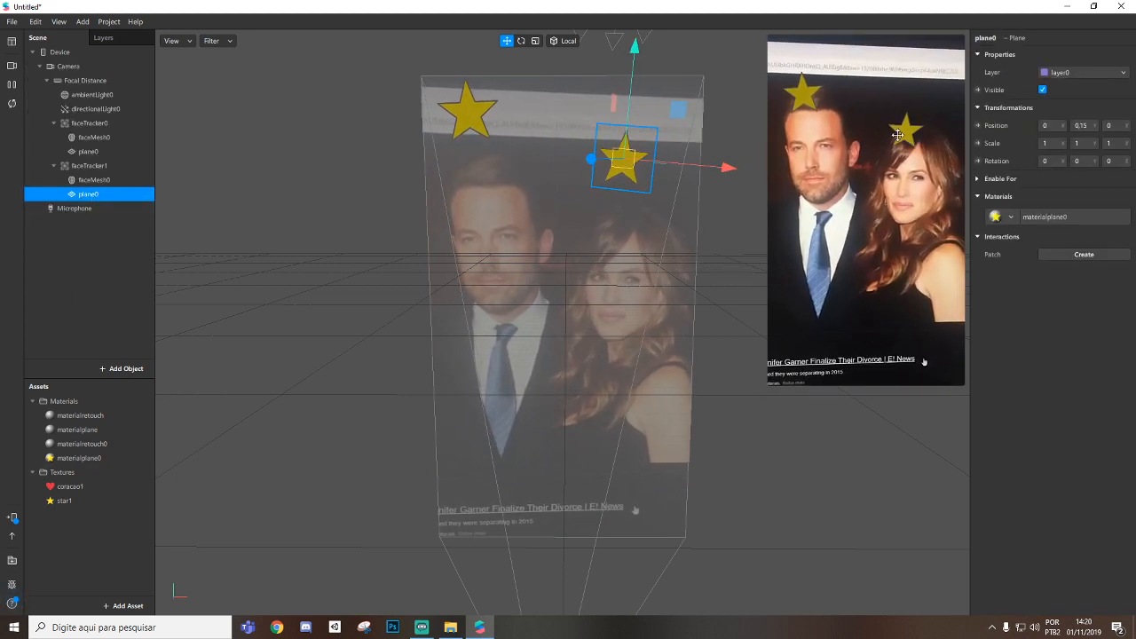
left_click(1011, 217)
left_click(1057, 291)
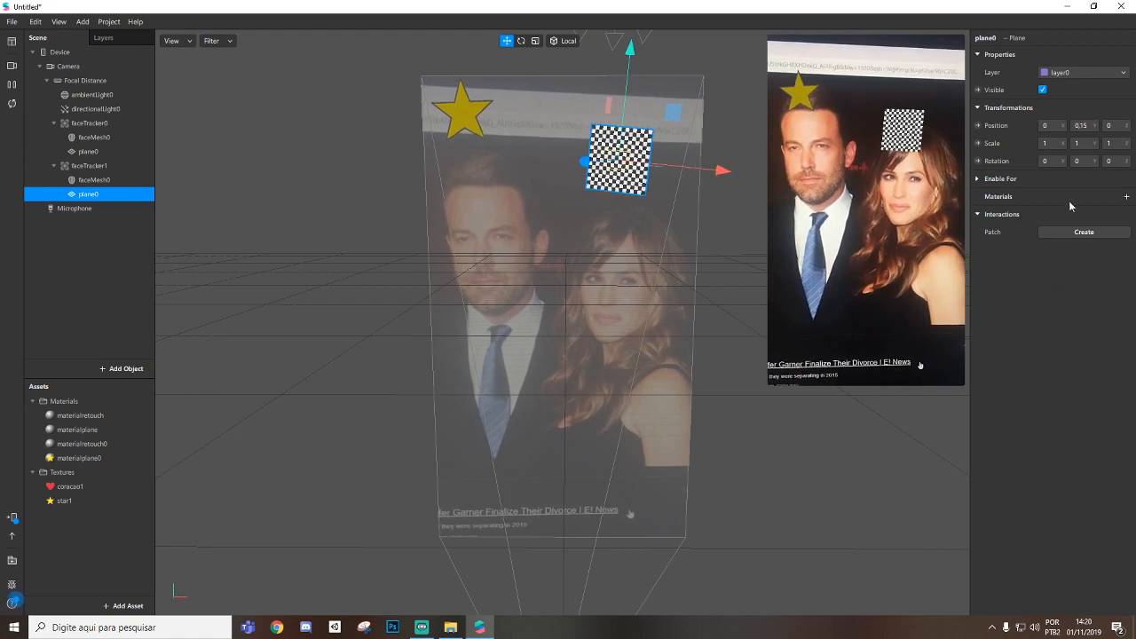
left_click(1126, 197)
left_click(1088, 251)
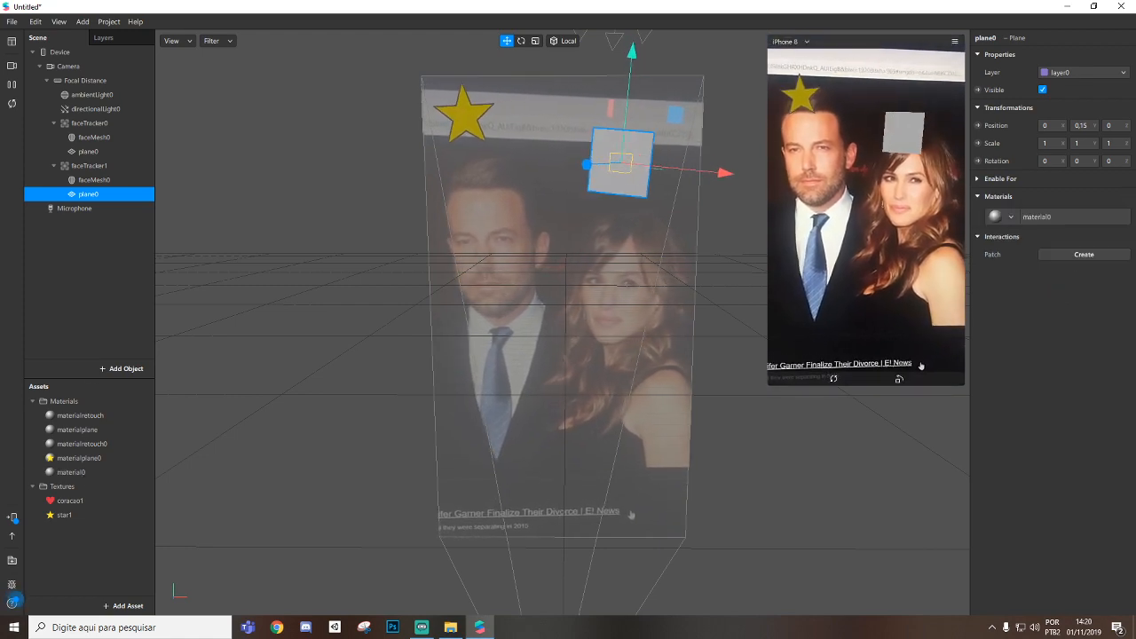
double_click(90, 472)
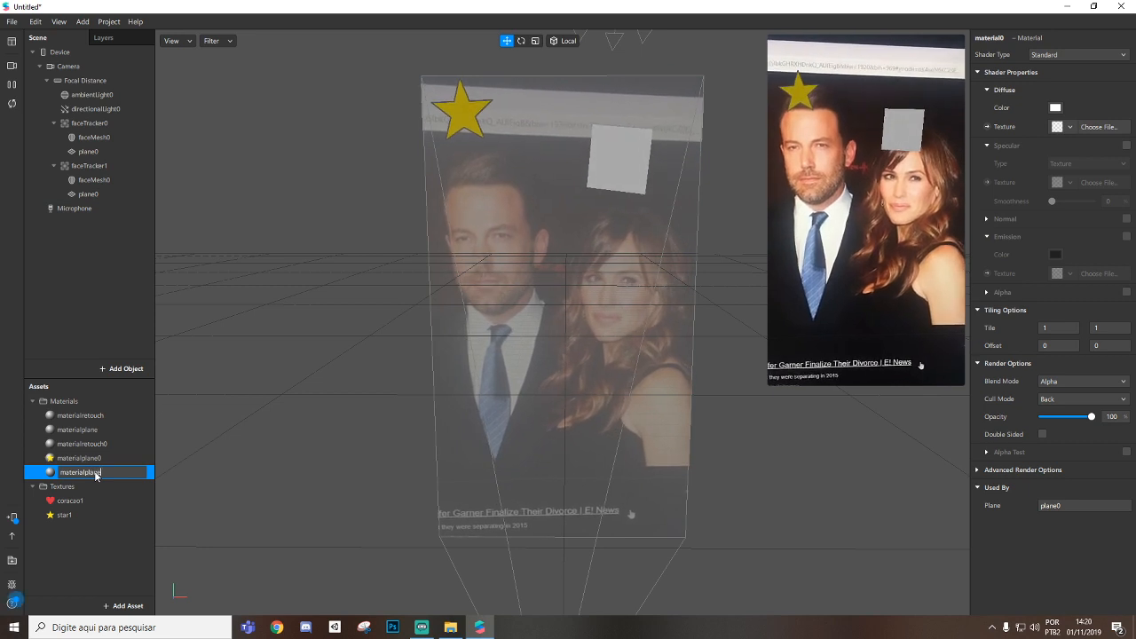
left_click(89, 472)
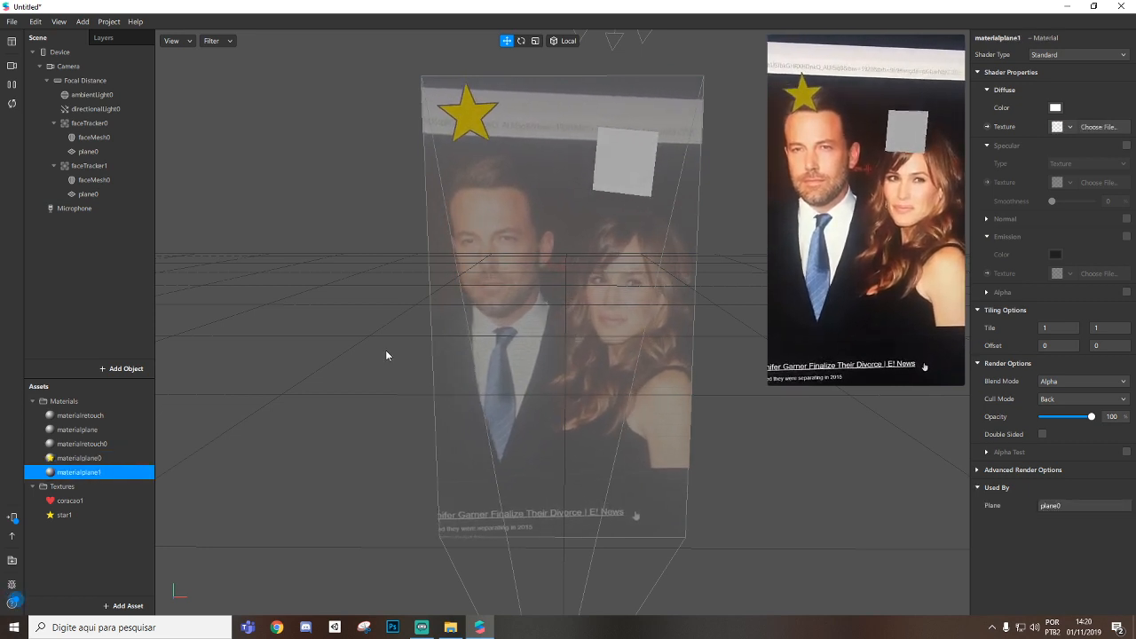
Apply the coracao1 image as the diffuse texture of materialplane1
left_click(1070, 127)
left_click(1049, 164)
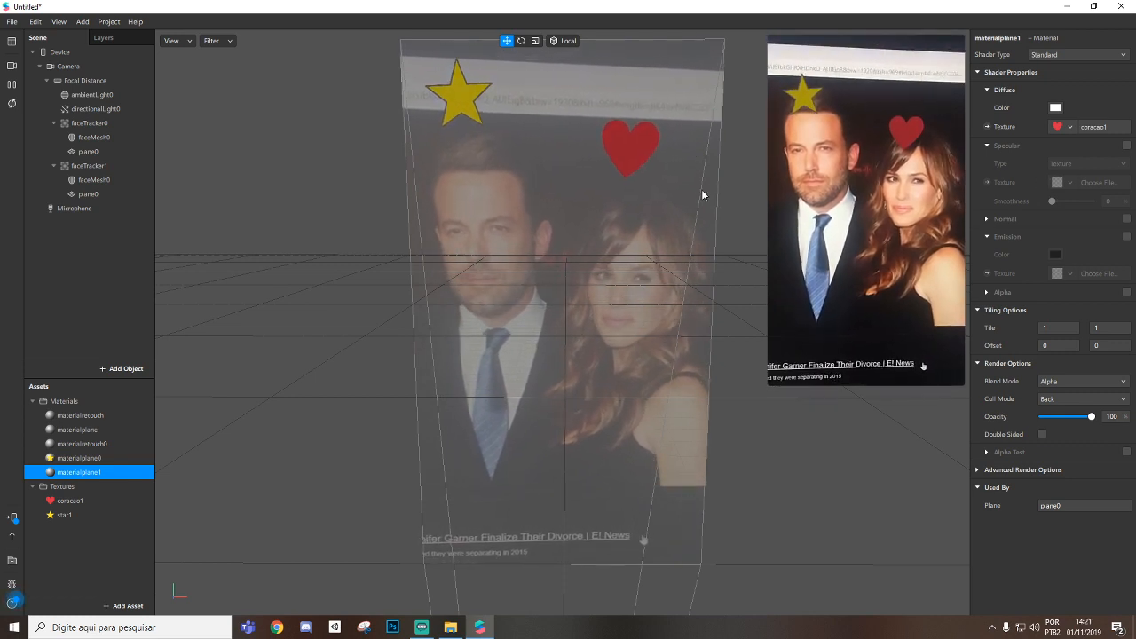
mouse_move(774, 395)
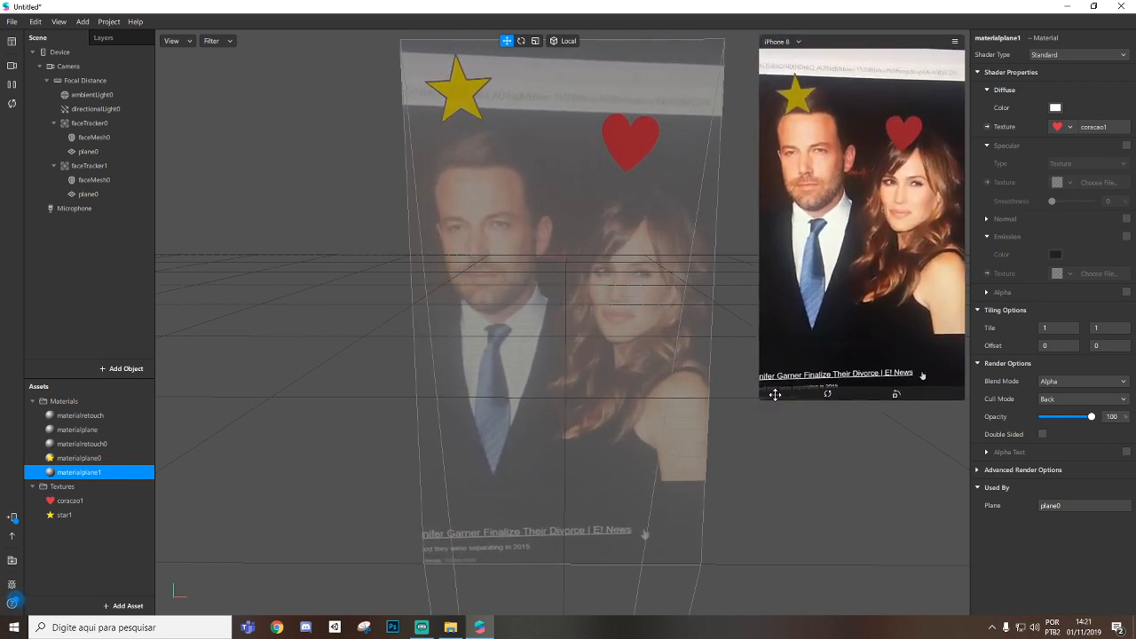
Delete the planes under both face trackers
left_click(88, 193)
left_click(88, 152, "ctrl")
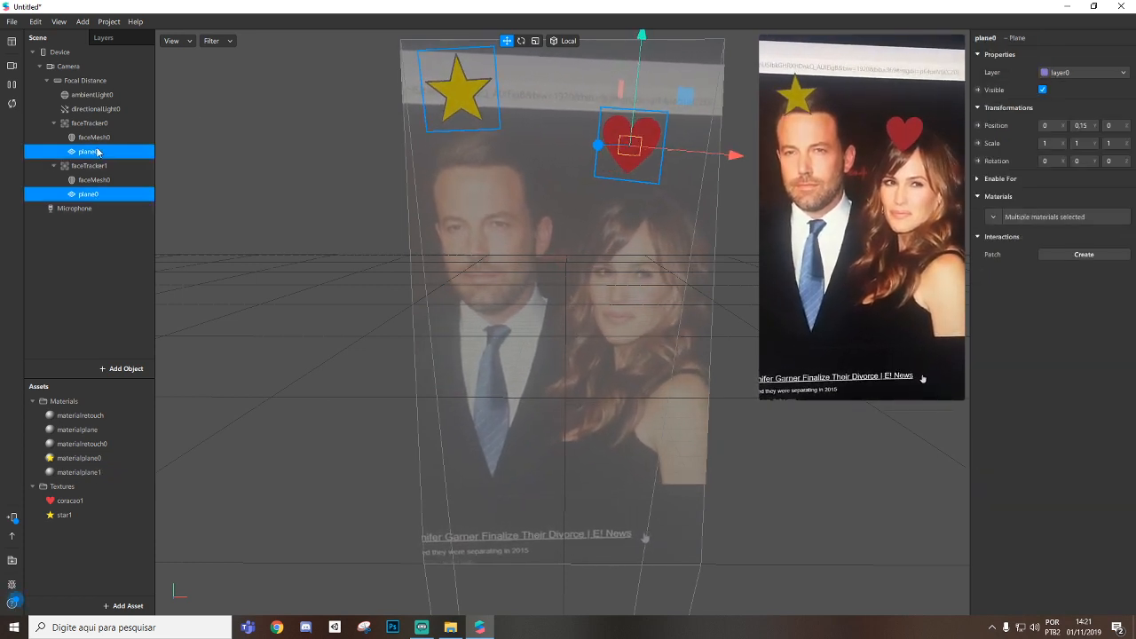
key("Delete")
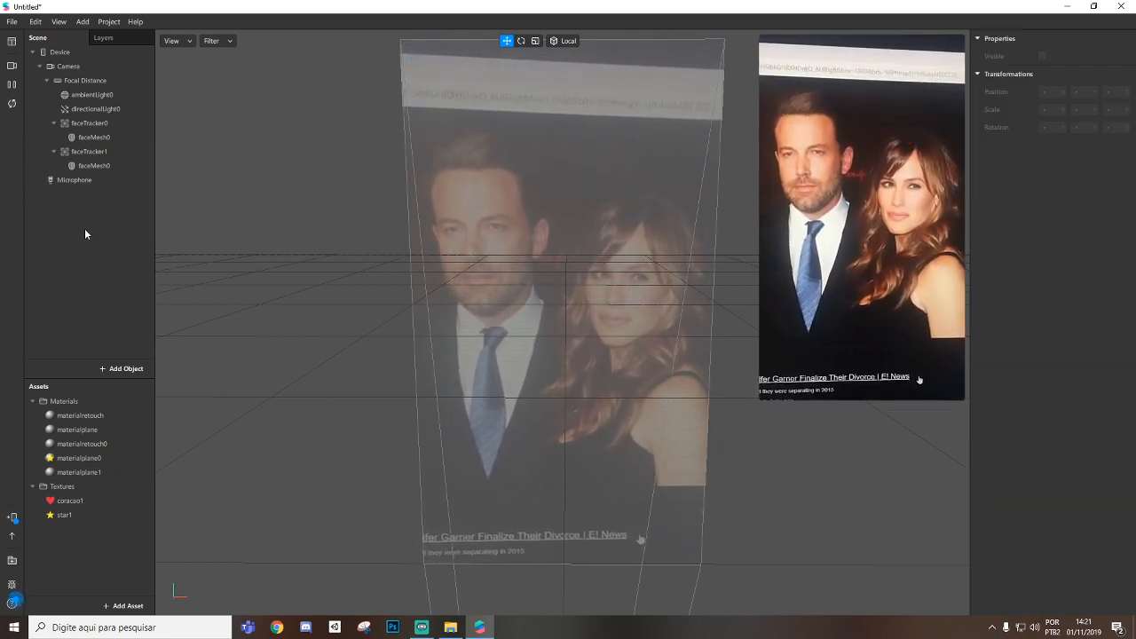
Delete the coracao1 and star1 textures, removing their files from the project folder as well
left_click(72, 502)
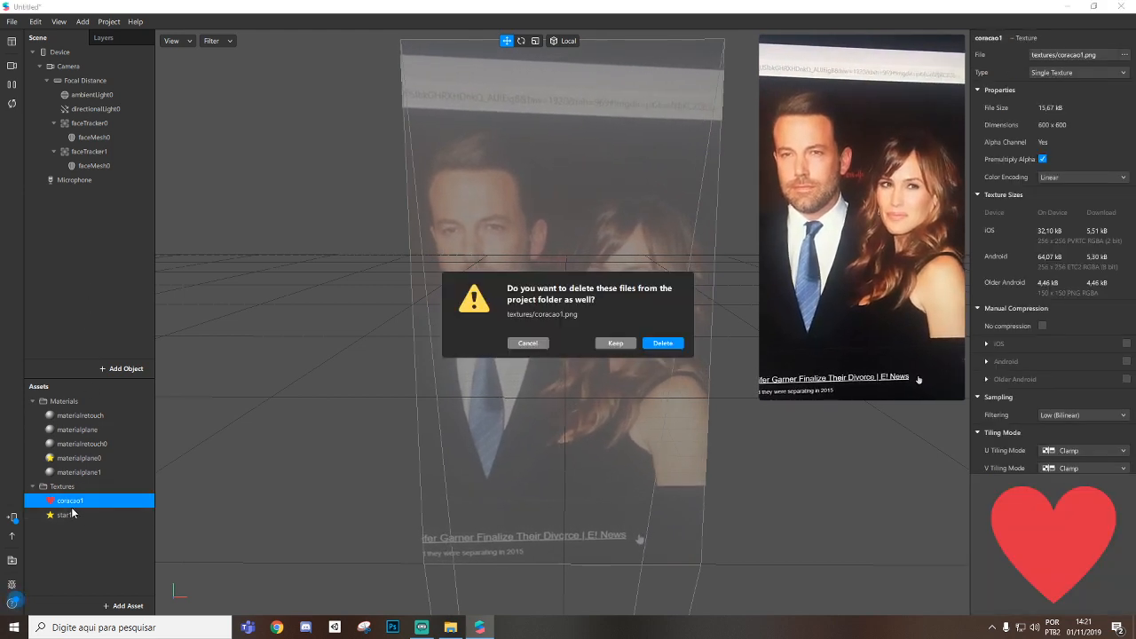
key("Return")
left_click(71, 502)
key("Delete")
key("Return")
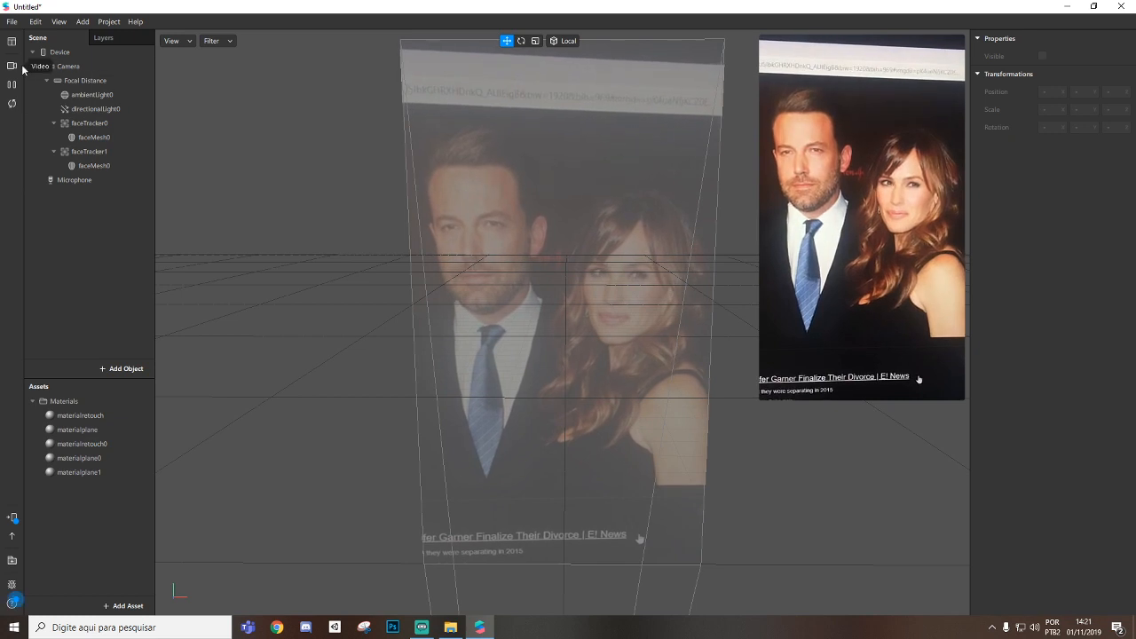
Extract the face textures from faceTracker0 and faceTracker1
left_click(89, 122)
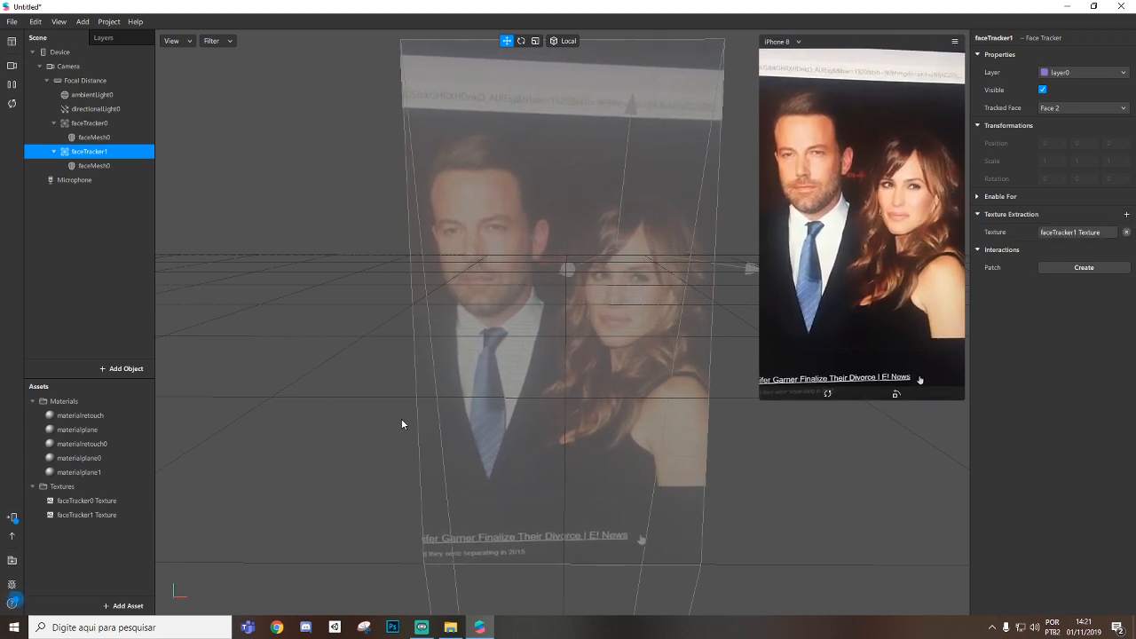
left_click(101, 503)
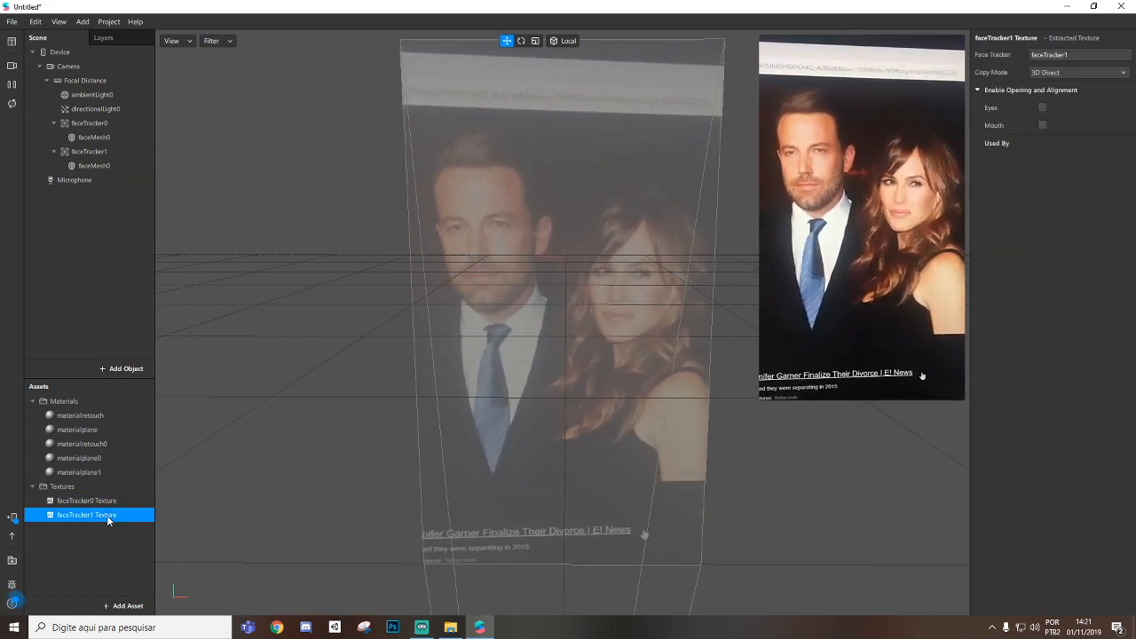
Add a second face mesh to faceTracker0 and turn off its Eyes and Mouth options
right_click(95, 126)
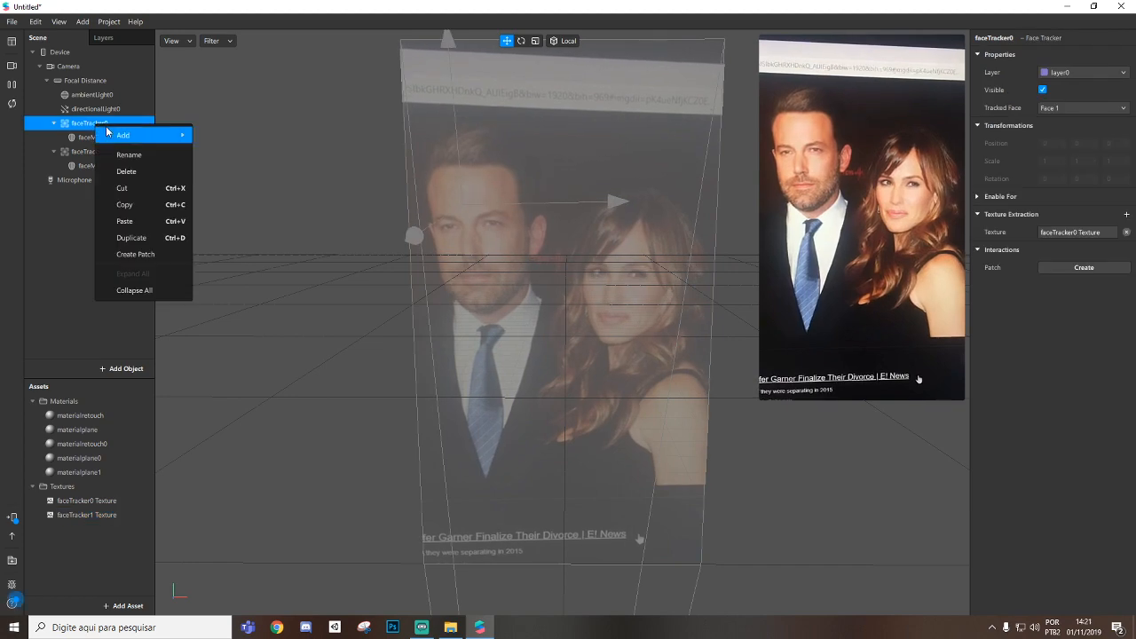
mouse_move(186, 135)
left_click(259, 255)
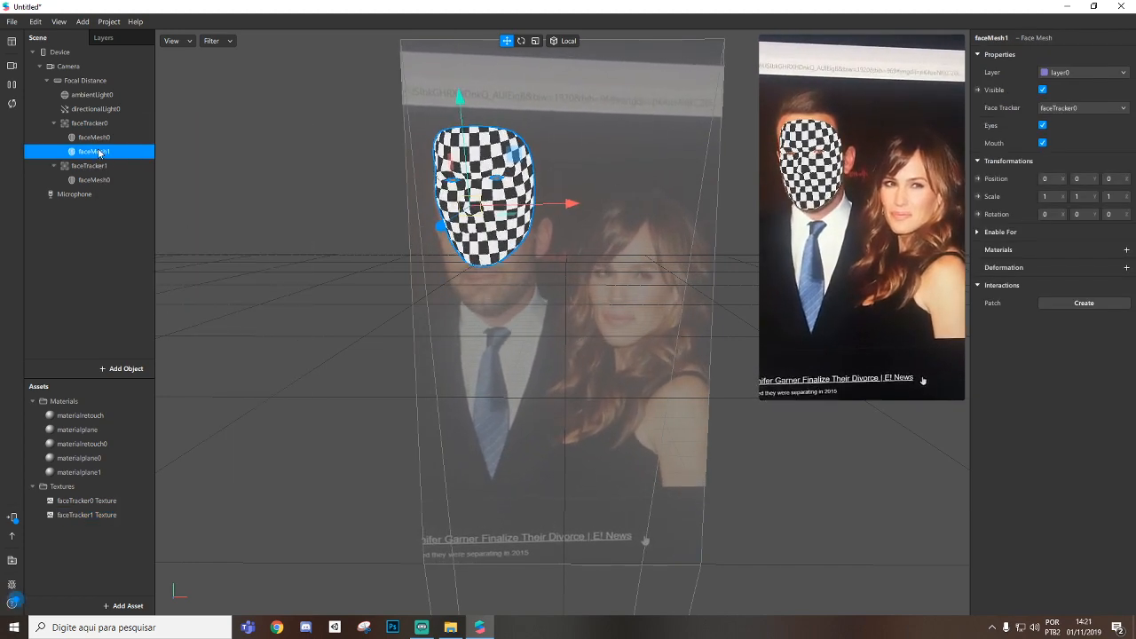
left_click(1043, 126)
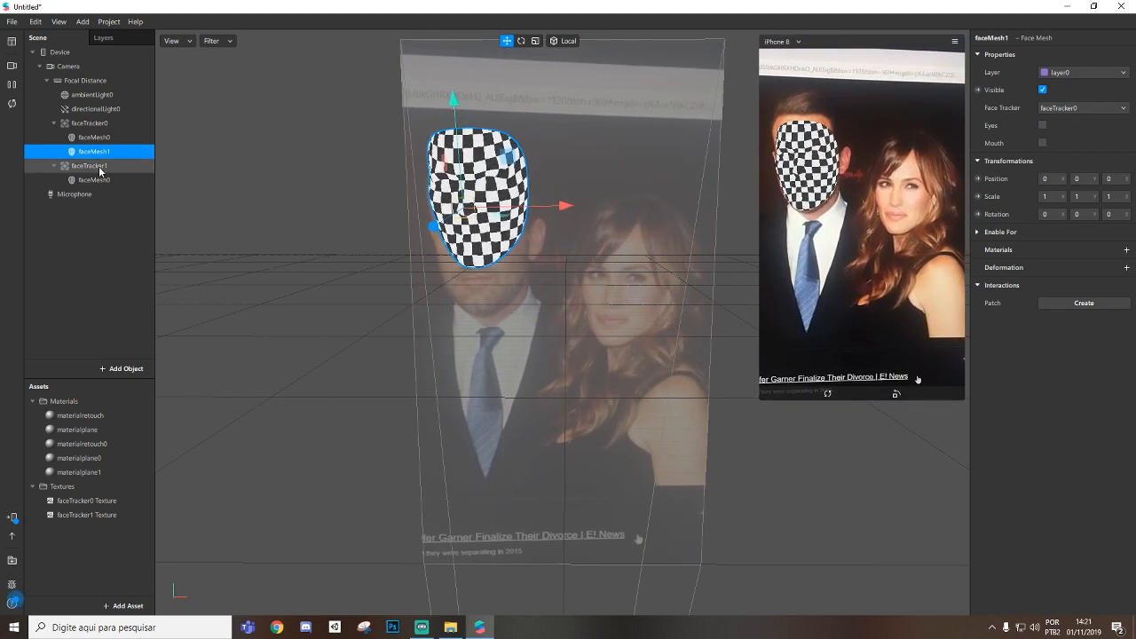
Add a second face mesh to faceTracker1 with its Eyes and Mouth options turned off
left_click(88, 166)
right_click(98, 166)
mouse_move(133, 178)
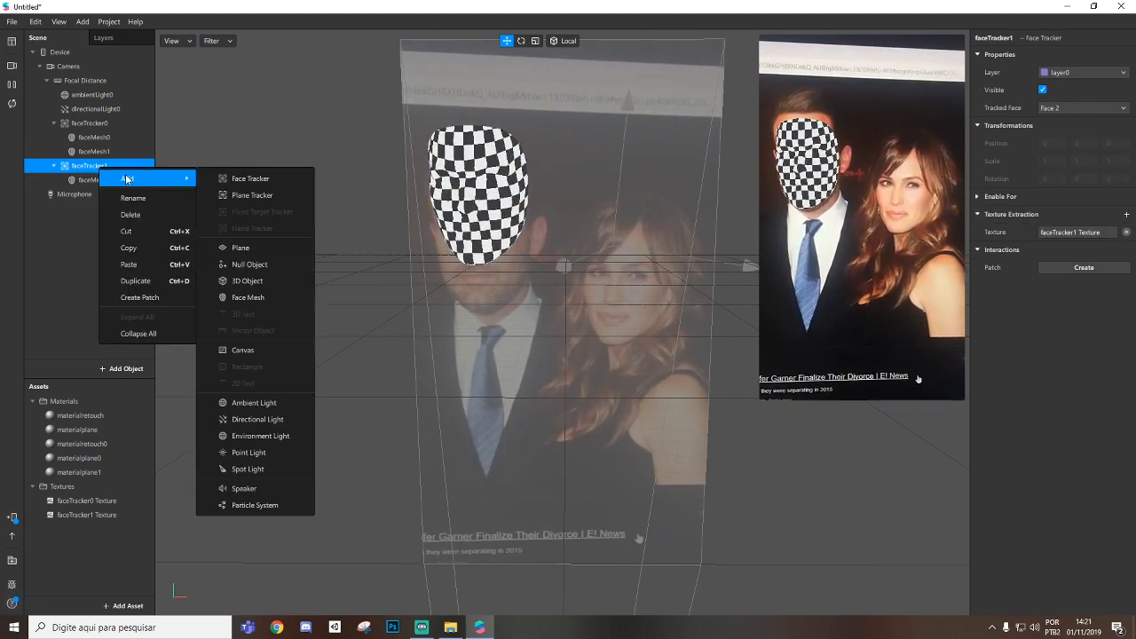
left_click(253, 297)
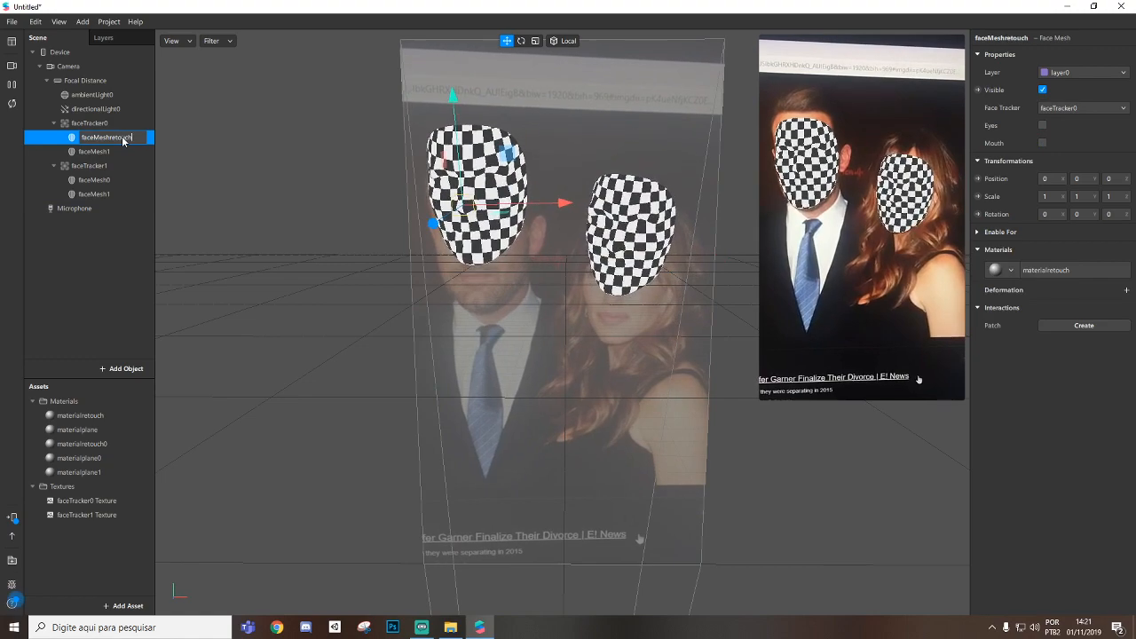
Rename faceTracker0's original mesh as faceMeshretouch and its second mesh as faceMeshrosto
right_click(102, 153)
left_click(129, 182)
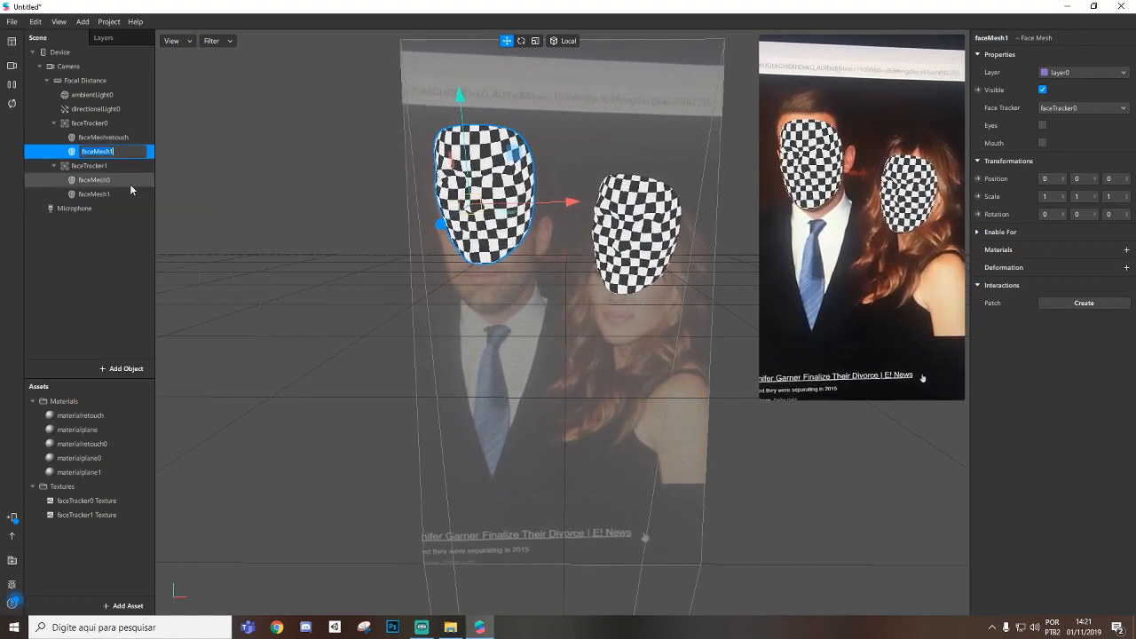
key("Return")
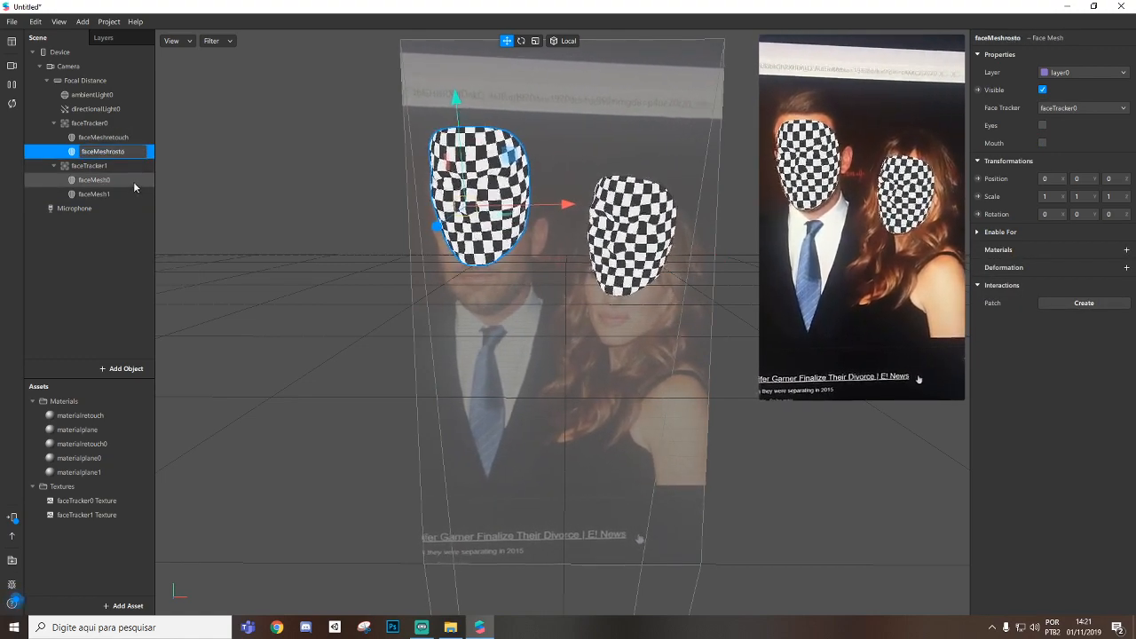
Rename faceTracker1's face meshes as faceMeshretouch1 and faceMeshrosto1
right_click(133, 181)
left_click(131, 204)
key("Right")
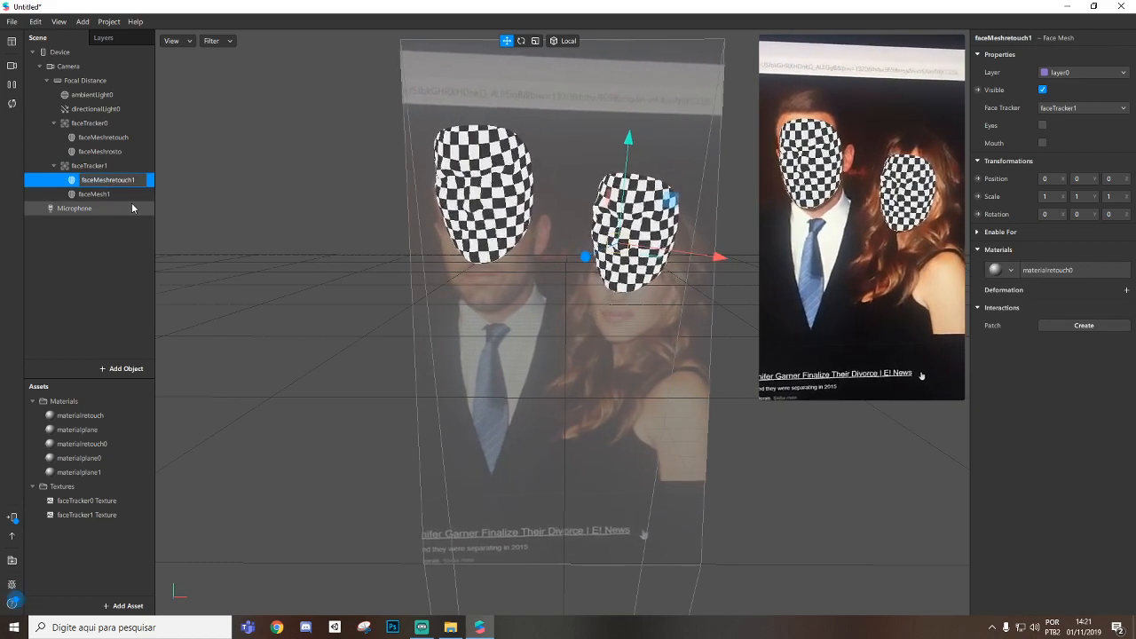
left_click(110, 194)
right_click(110, 191)
left_click(141, 215)
key("Right")
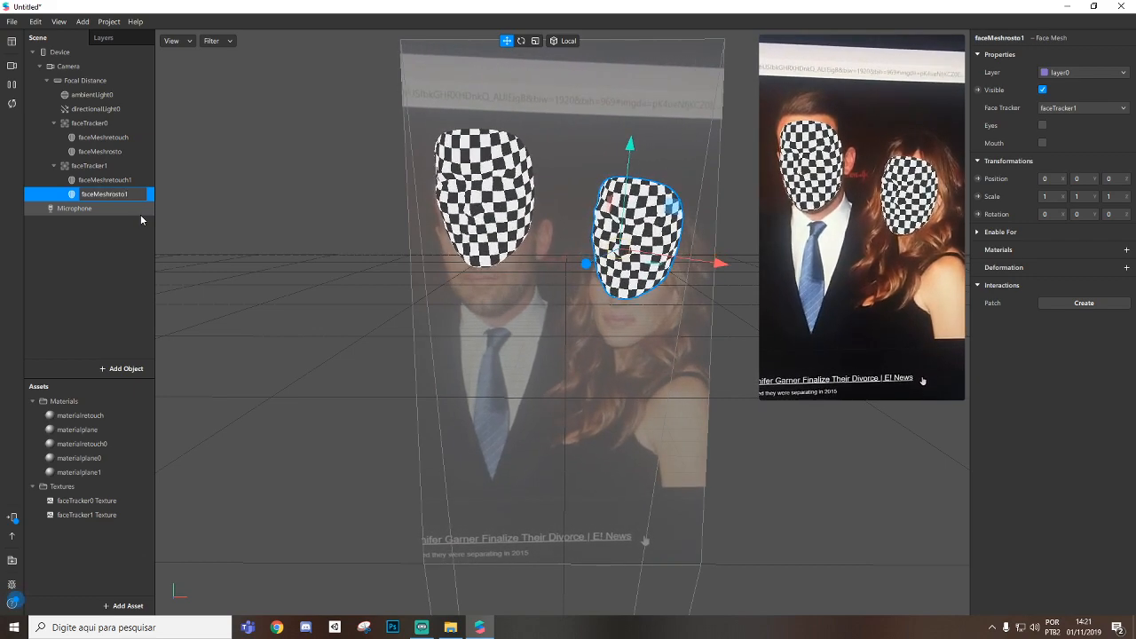
left_click(111, 191)
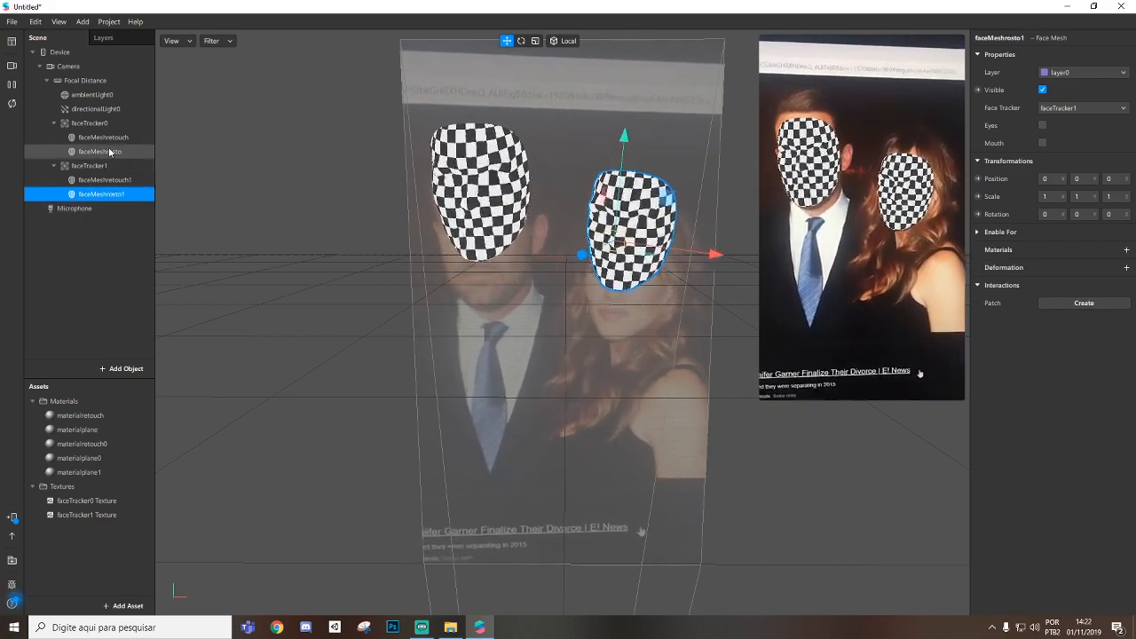
Create a new material for faceMeshrosto and name it materialrosto1
left_click(127, 155)
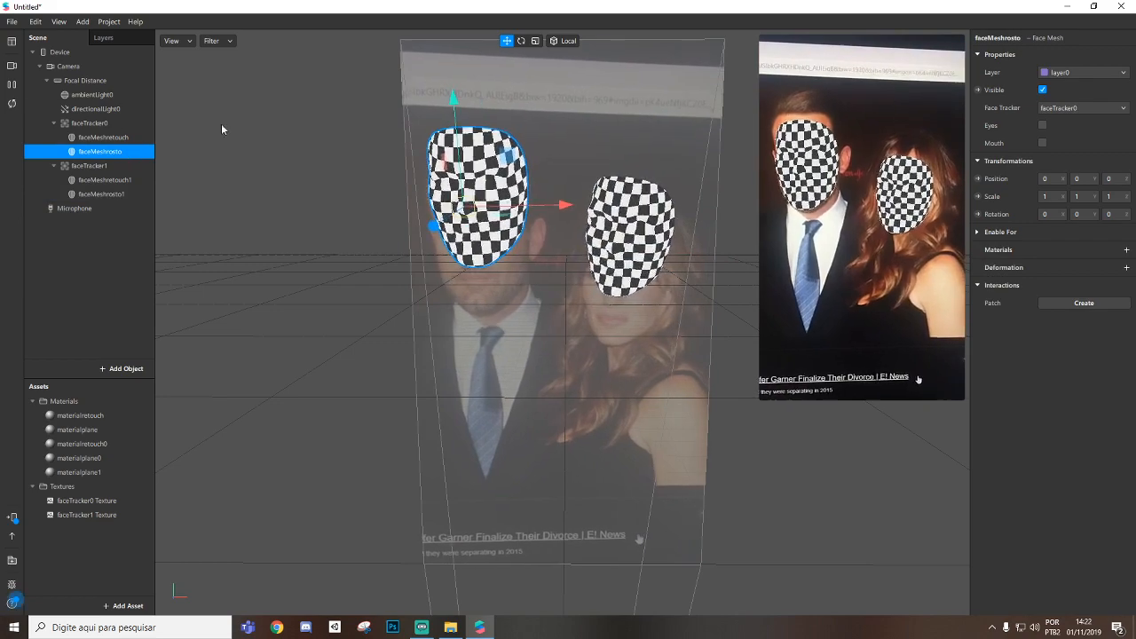
left_click(1125, 251)
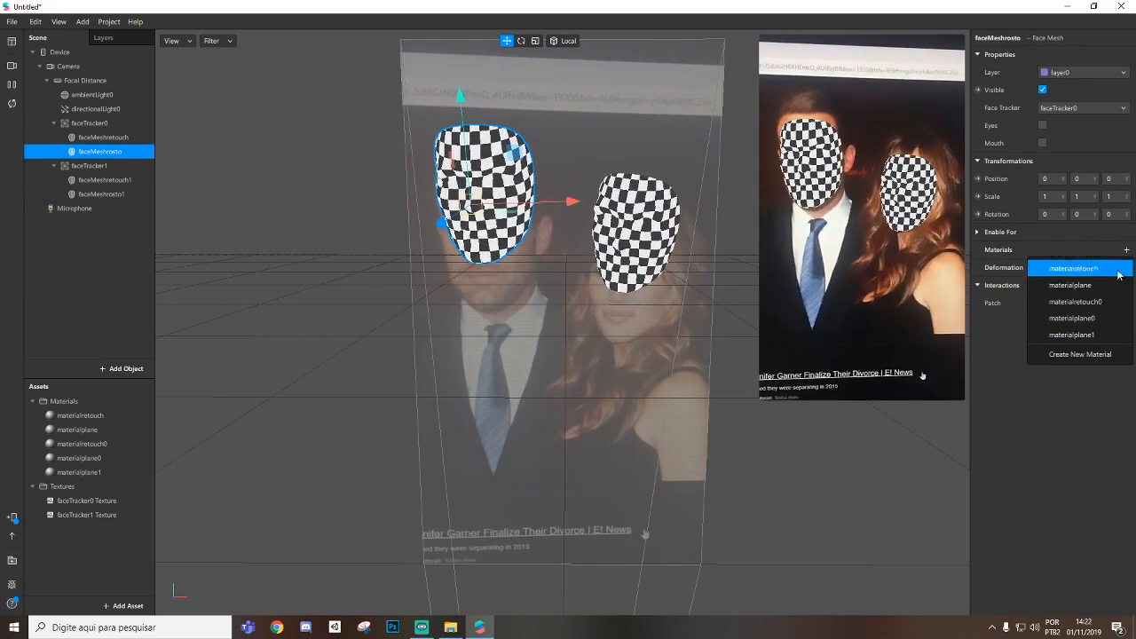
left_click(1080, 354)
double_click(85, 488)
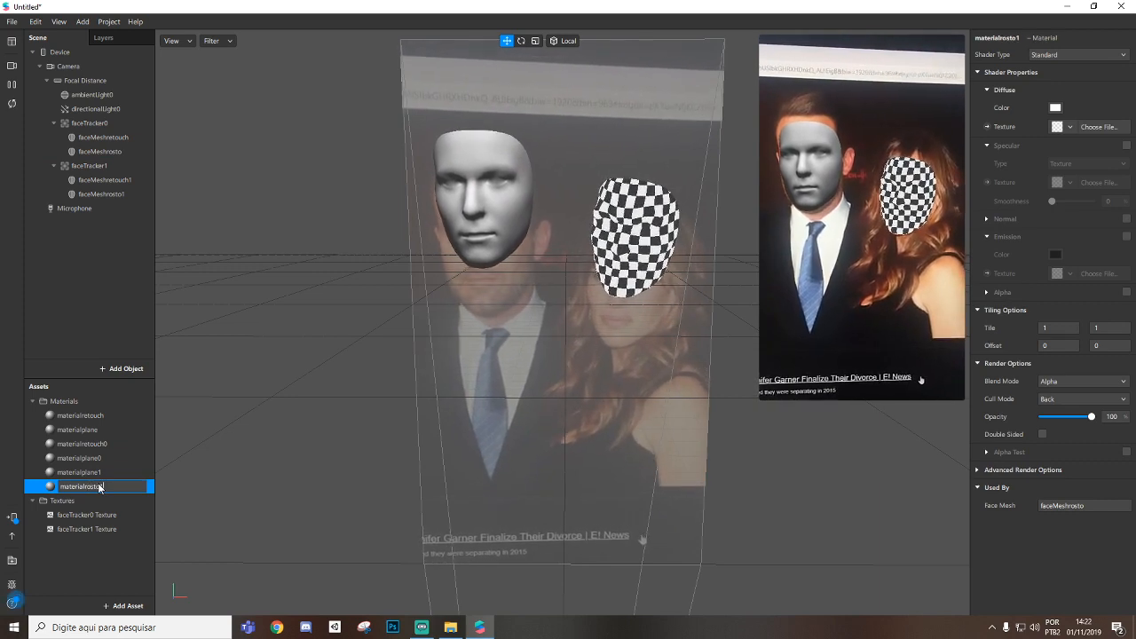
left_click(84, 472)
Create a new material for faceMeshrosto1 and name it materialrosto2
left_click(106, 193)
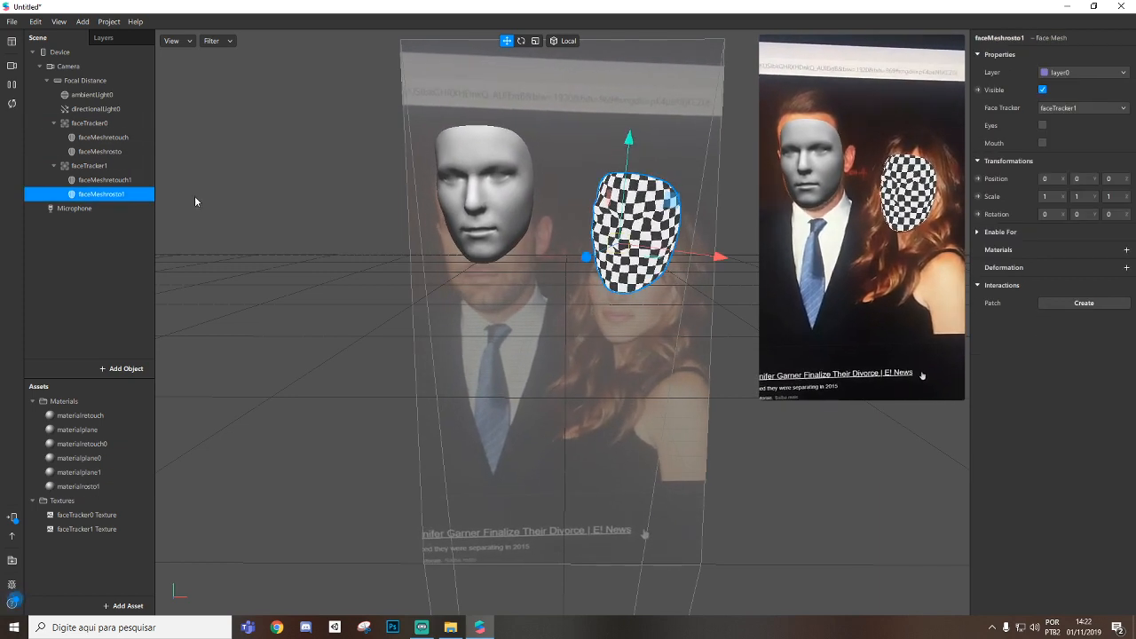
left_click(1127, 252)
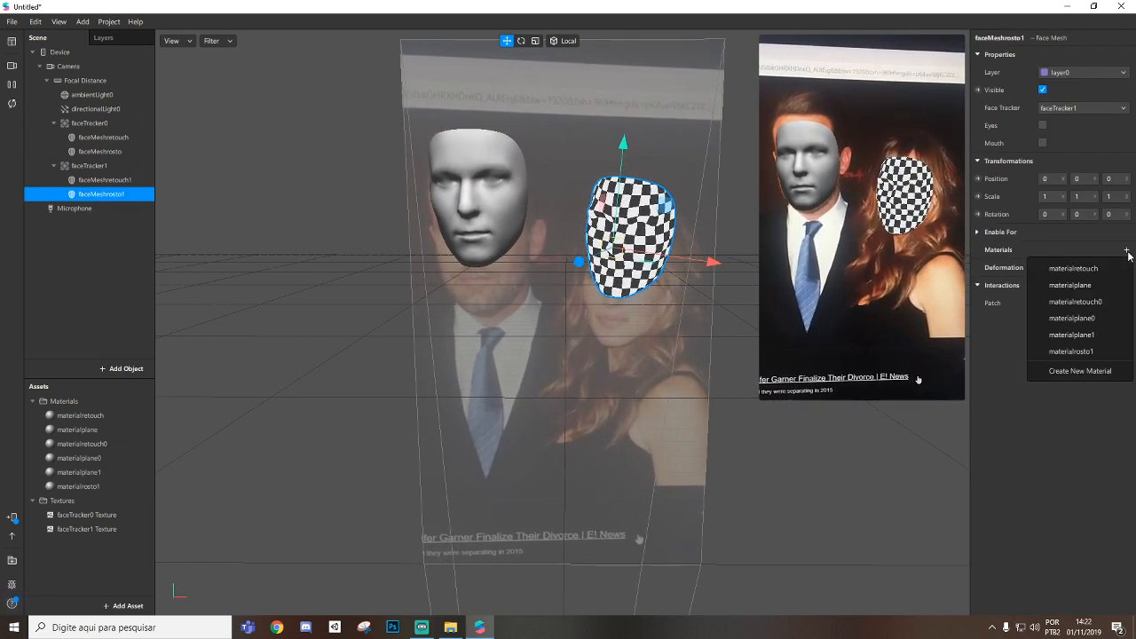
left_click(1095, 371)
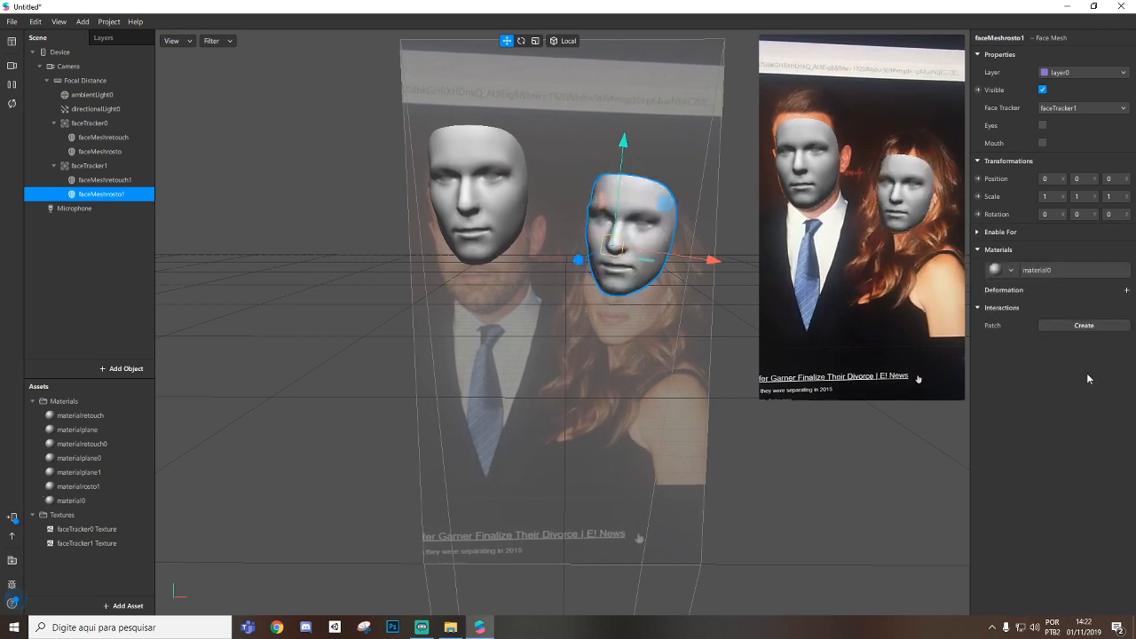
double_click(94, 501)
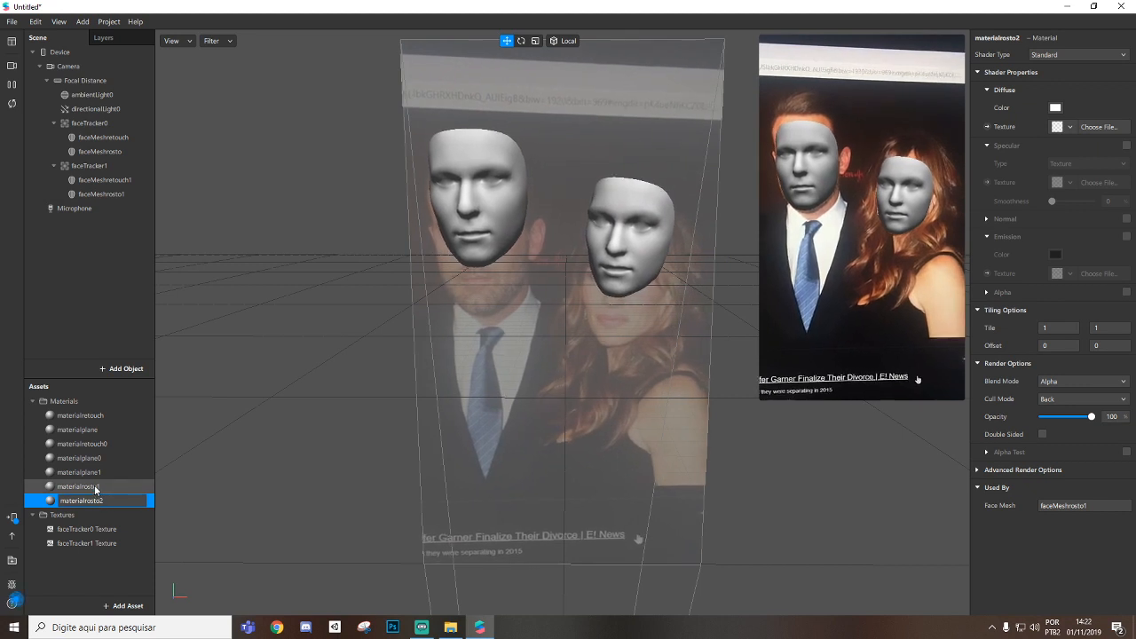
Delete the materials materialplane, materialplane0, materialplane1 and materialretouch0 from the assets
left_click(93, 472)
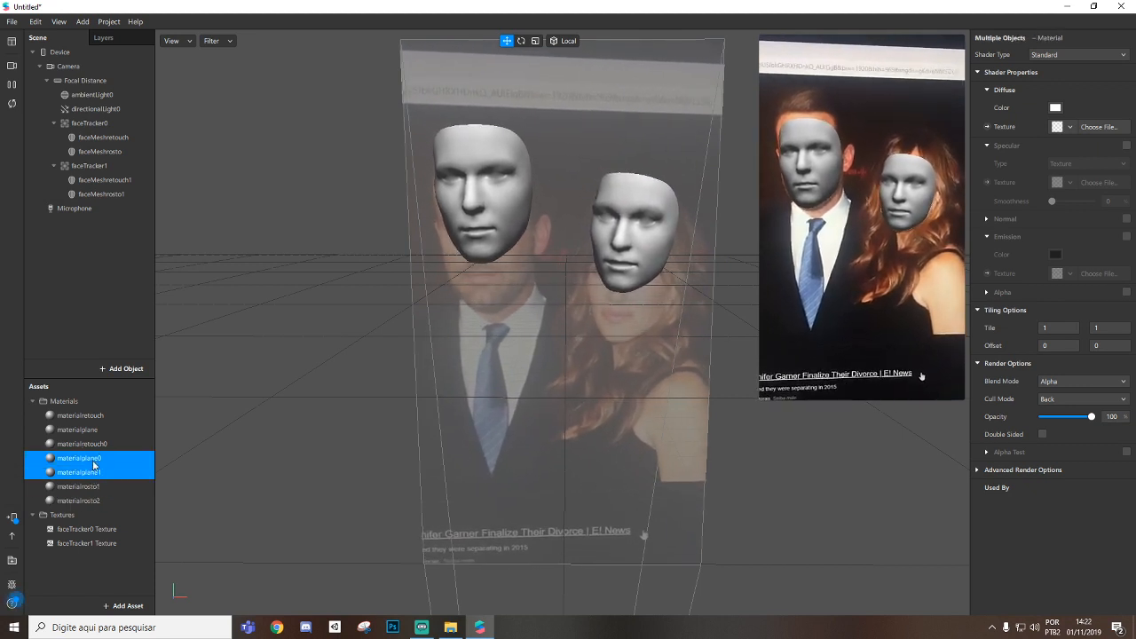
key("Delete")
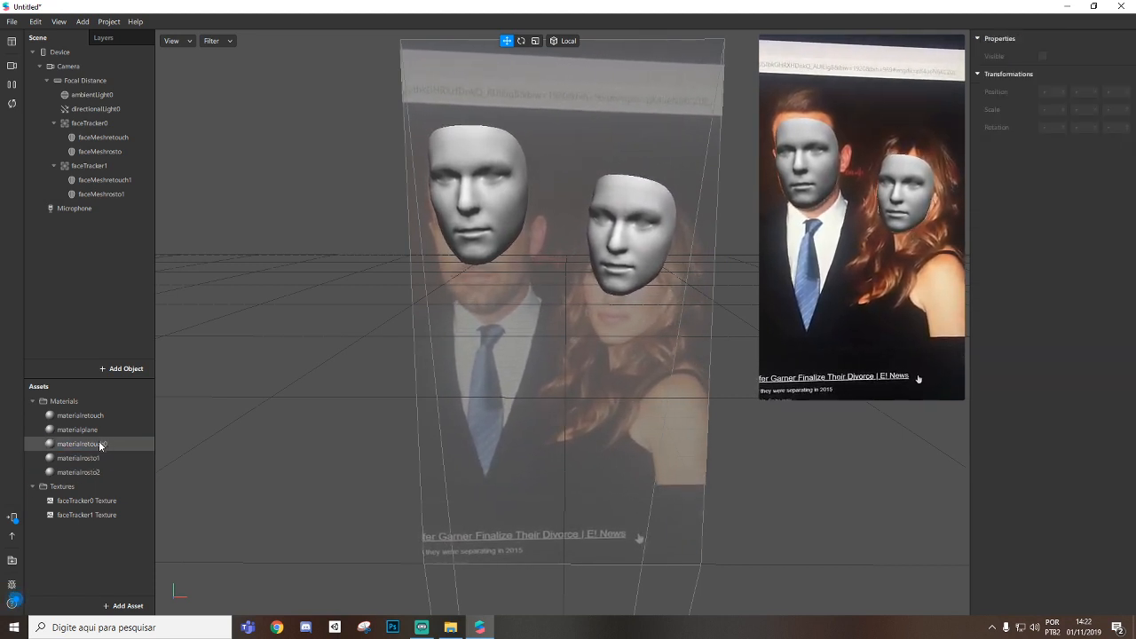
left_click(89, 430)
key("Delete")
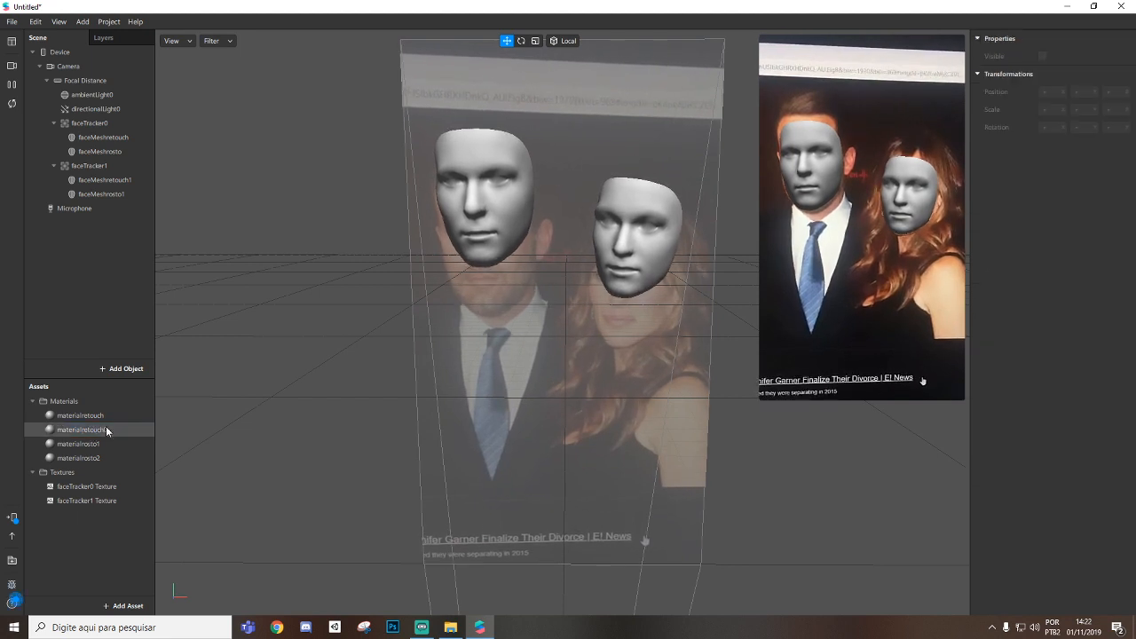
left_click(104, 431)
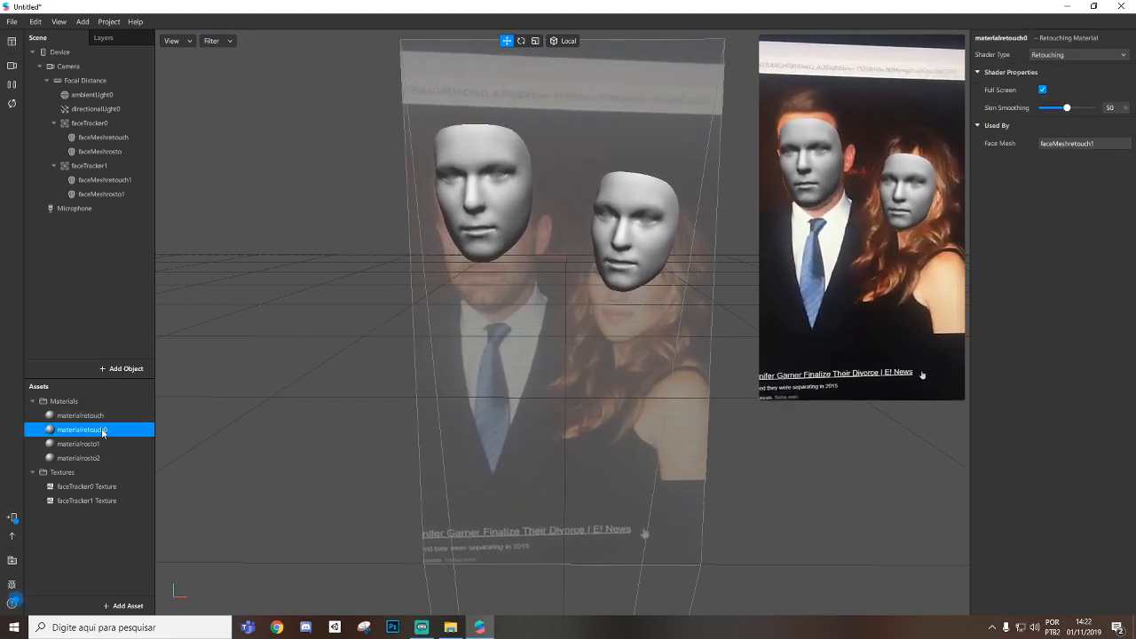
key("Delete")
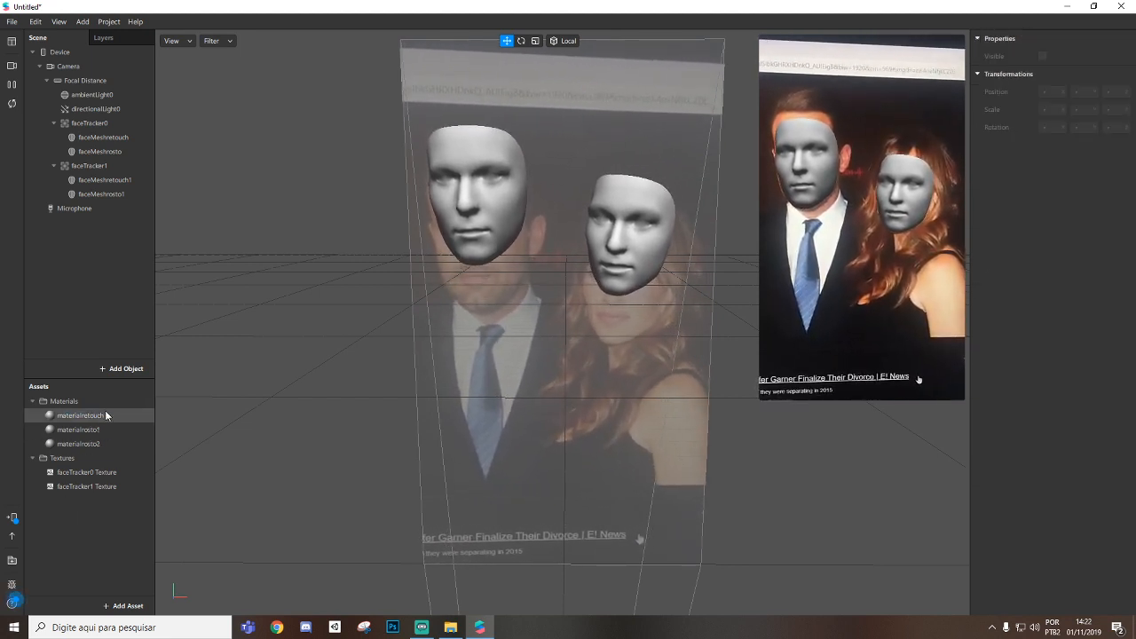
Assign the existing materialretouch material to faceMeshretouch1
left_click(142, 180)
left_click(1126, 249)
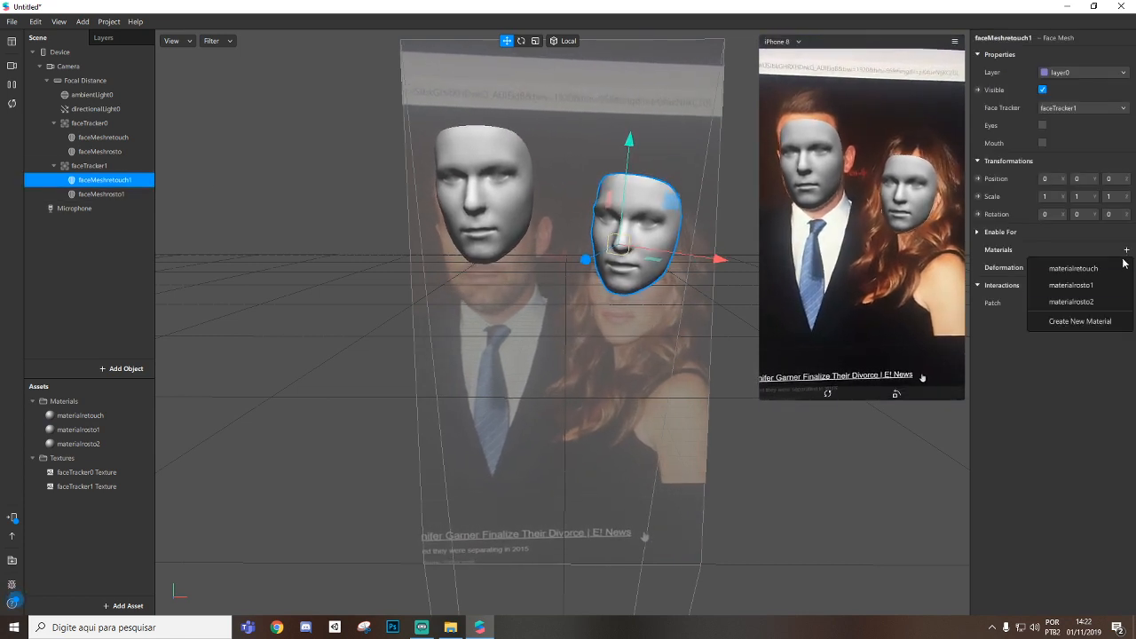
left_click(1075, 268)
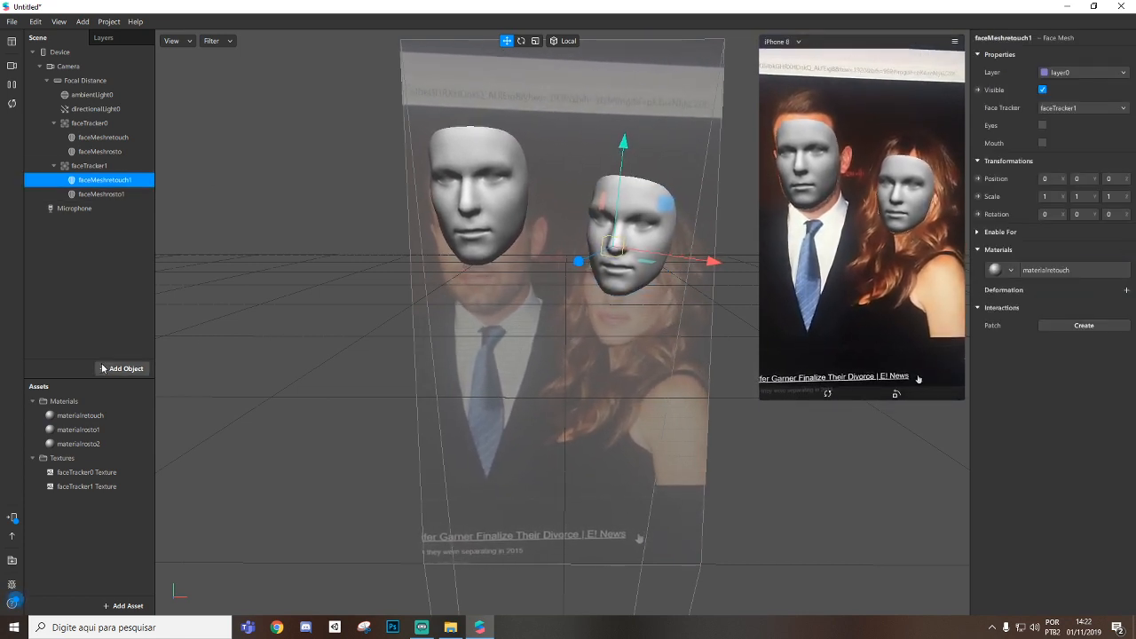
Set the shader type of both materialrosto1 and materialrosto2 to Flat
left_click(78, 429)
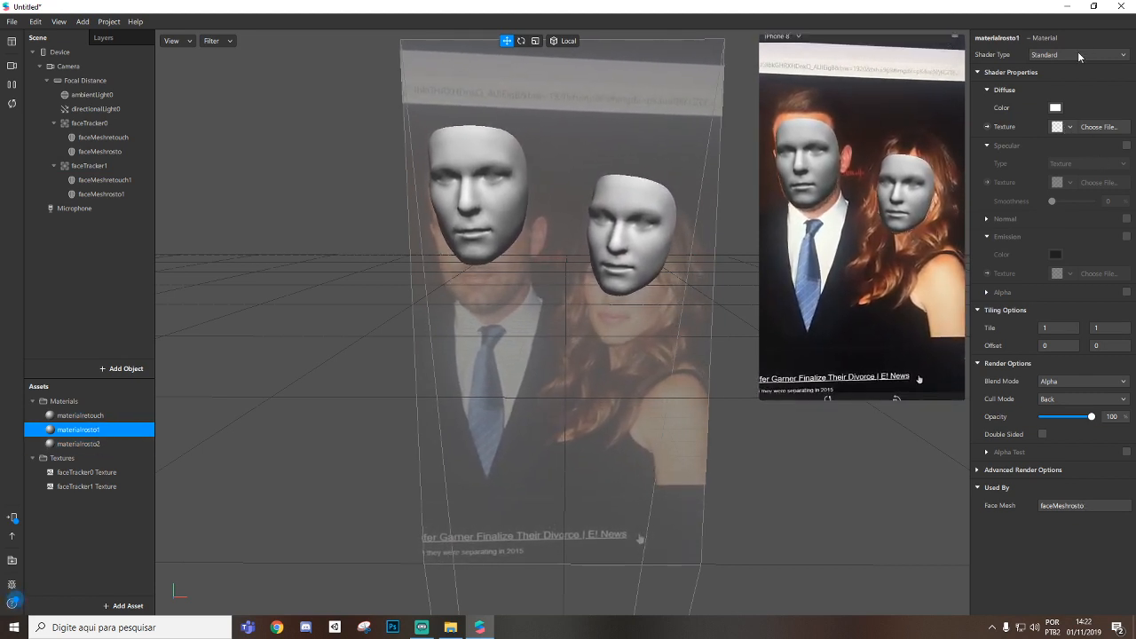
left_click(78, 444, "shift")
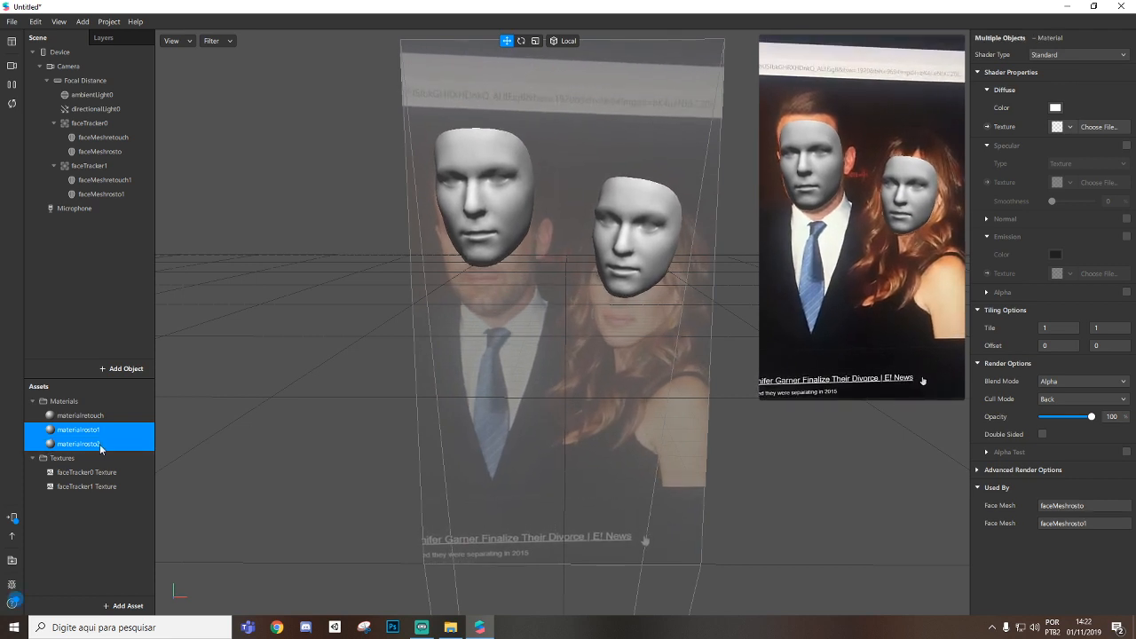
left_click(1079, 56)
left_click(1073, 56)
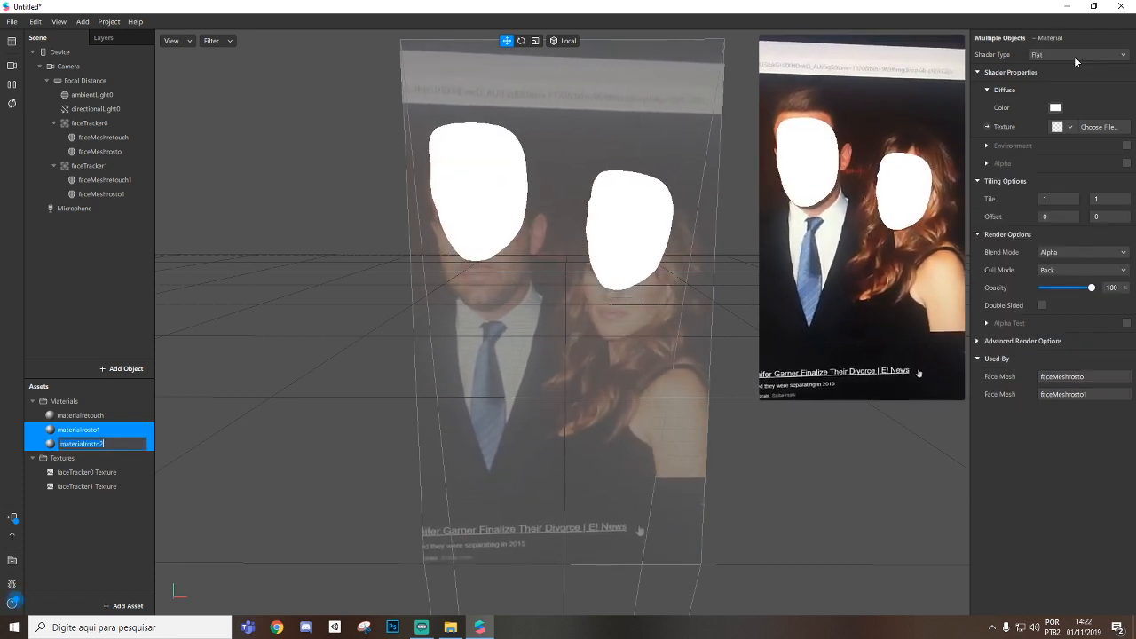
Set the diffuse texture of materialrosto1 to faceTracker1 Texture
left_click(129, 430)
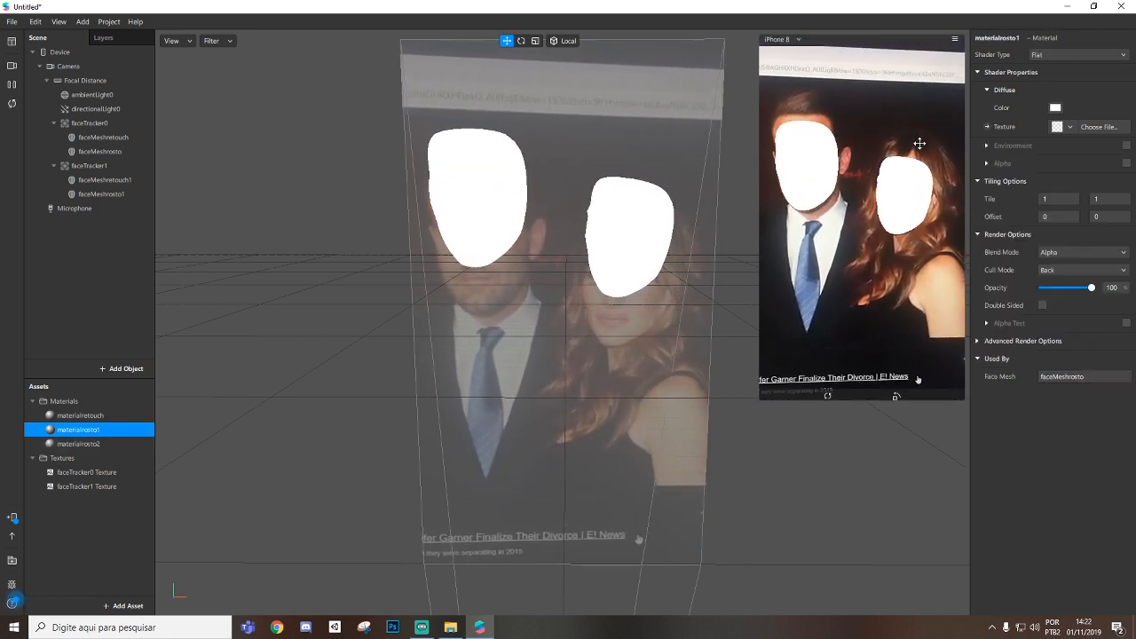
left_click(1069, 128)
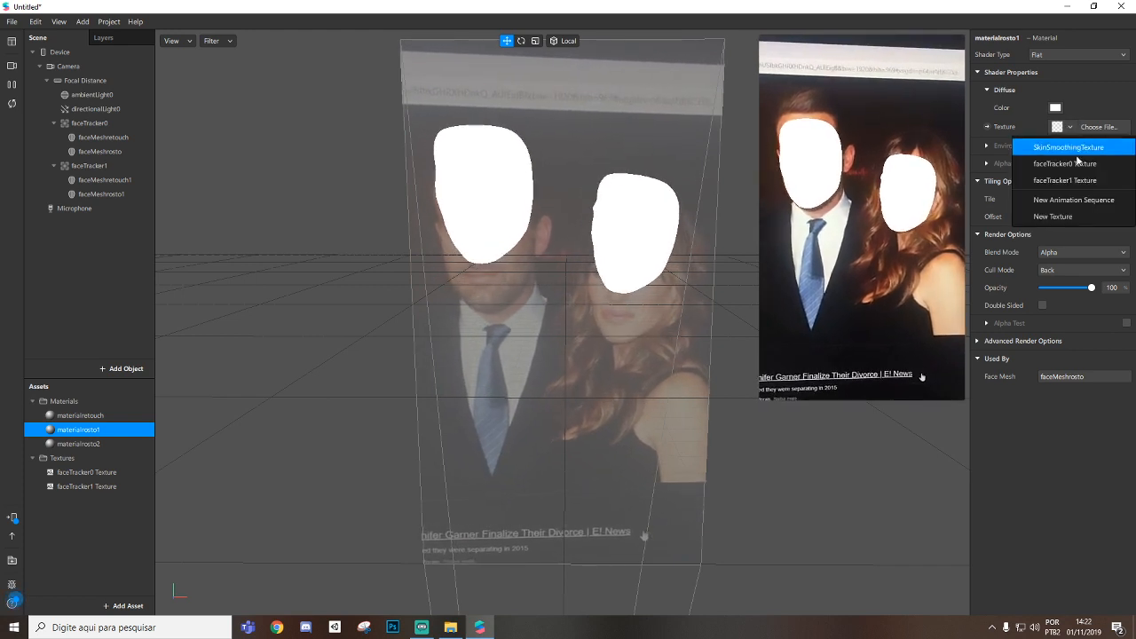
left_click(1065, 163)
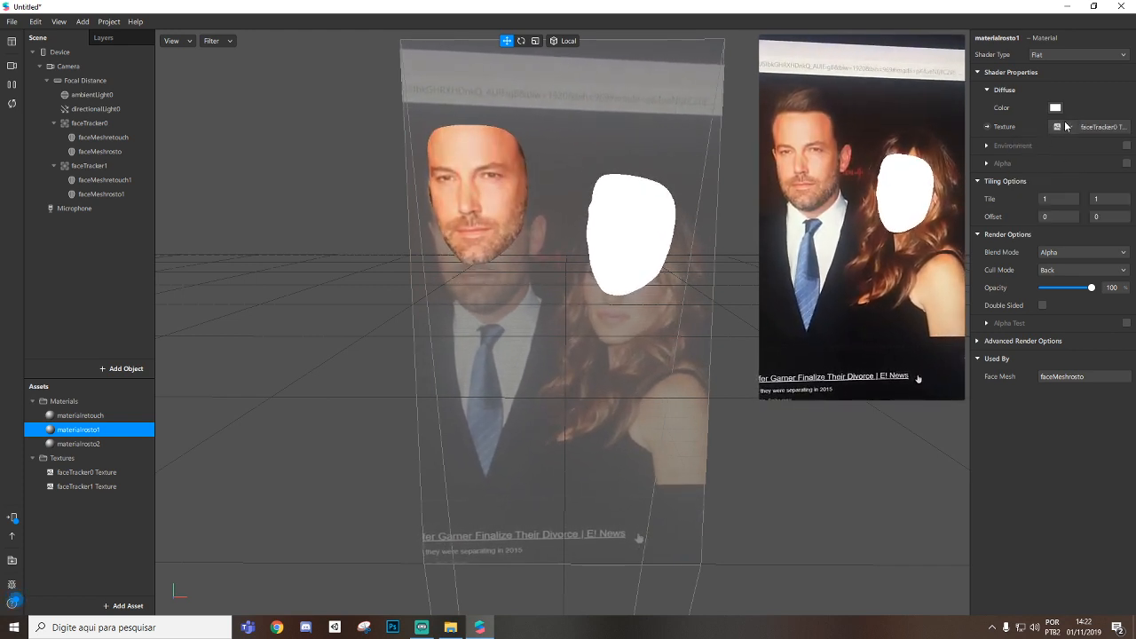
left_click(1066, 126)
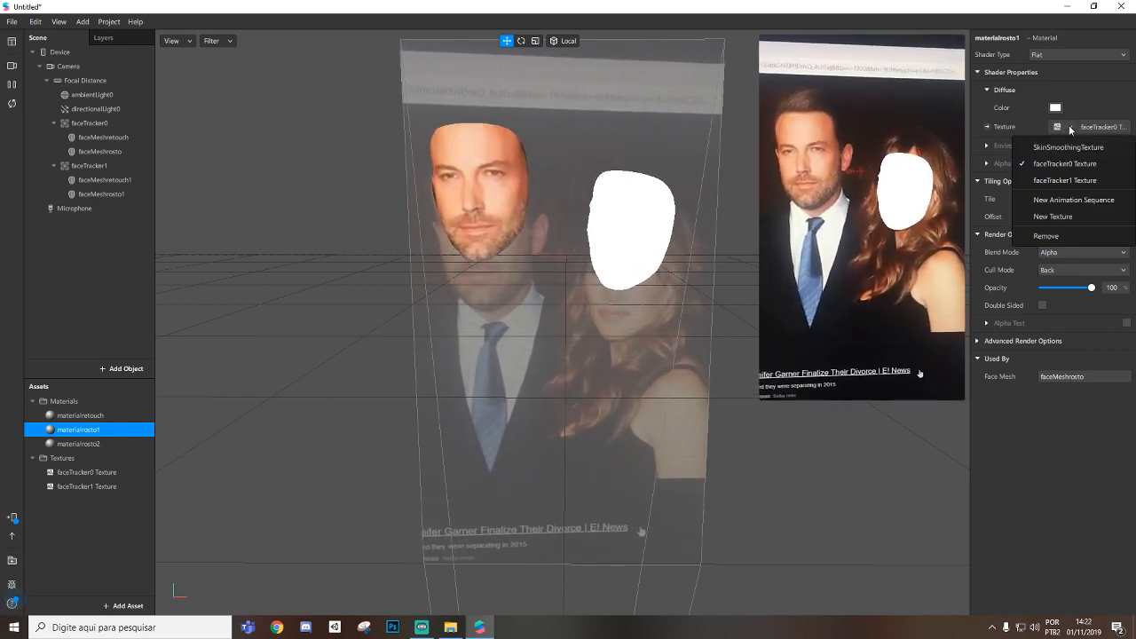
left_click(1090, 180)
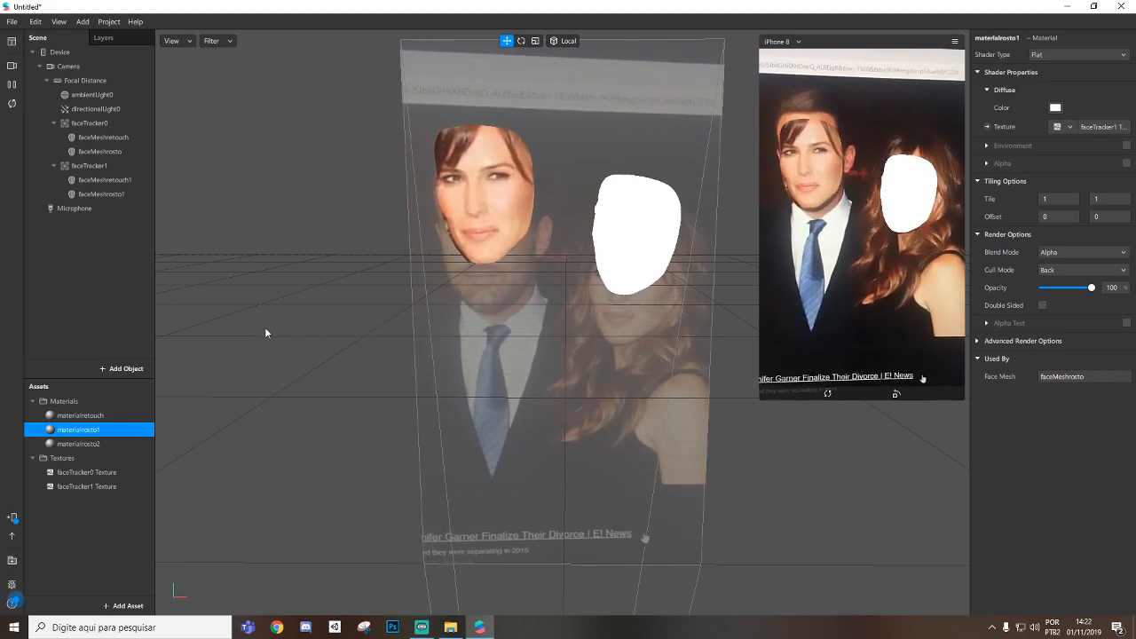
Set the diffuse texture of materialrosto2 to faceTracker0 Texture
left_click(92, 444)
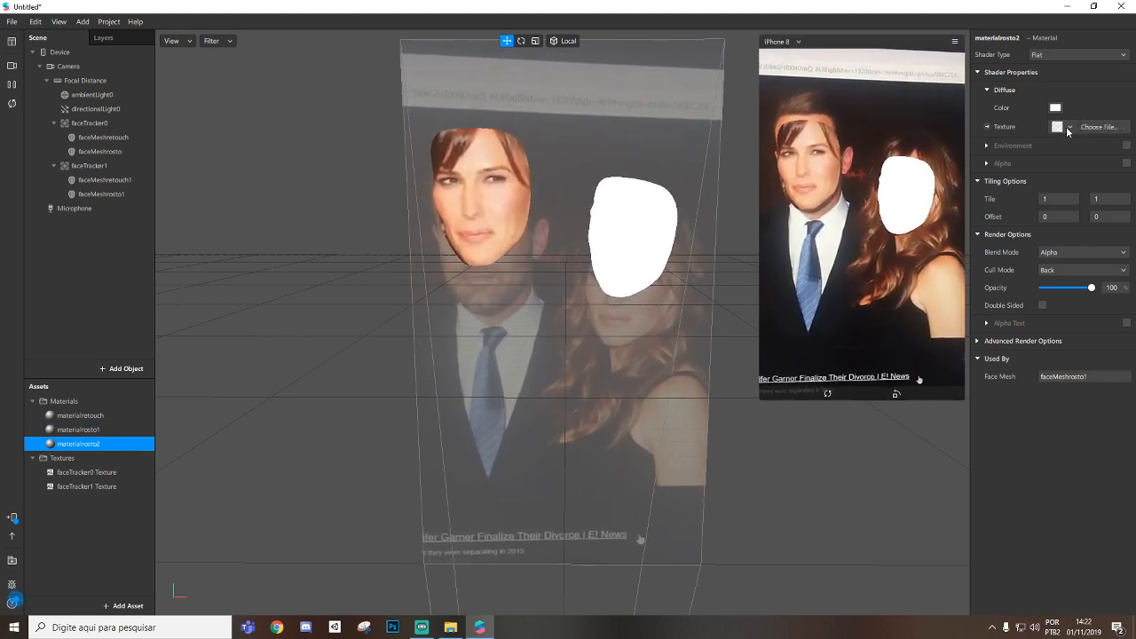
left_click(1068, 128)
left_click(1075, 162)
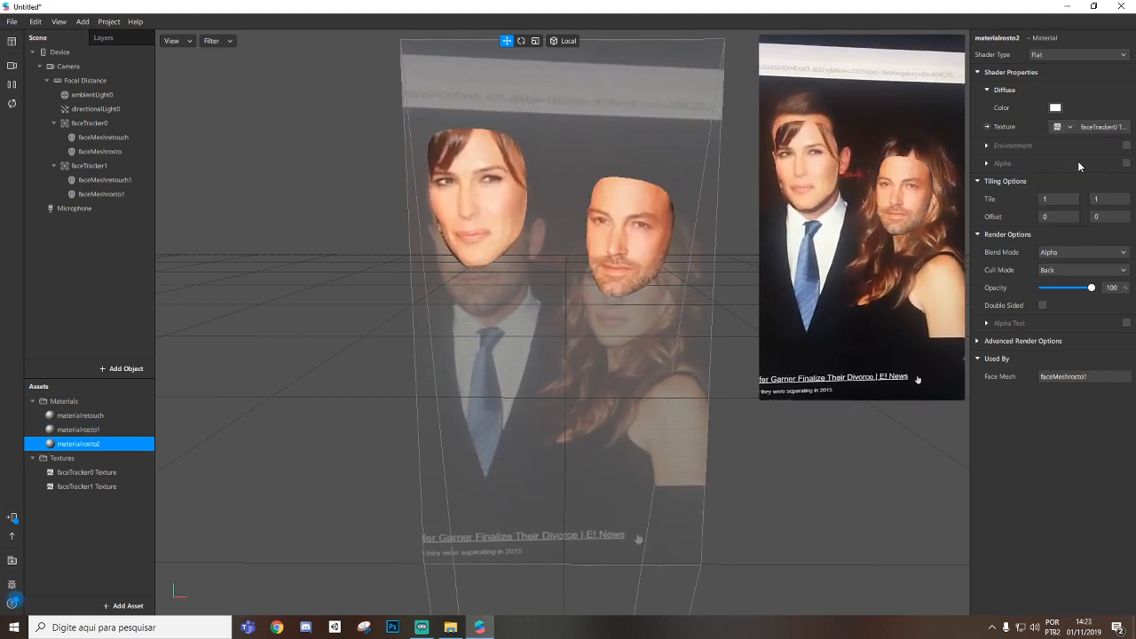
Switch materialrosto2's diffuse texture back and forth between faceTracker1 Texture and faceTracker0 Texture to compare the faces, ending on faceTracker0 Texture
left_click(1060, 129)
left_click(1072, 181)
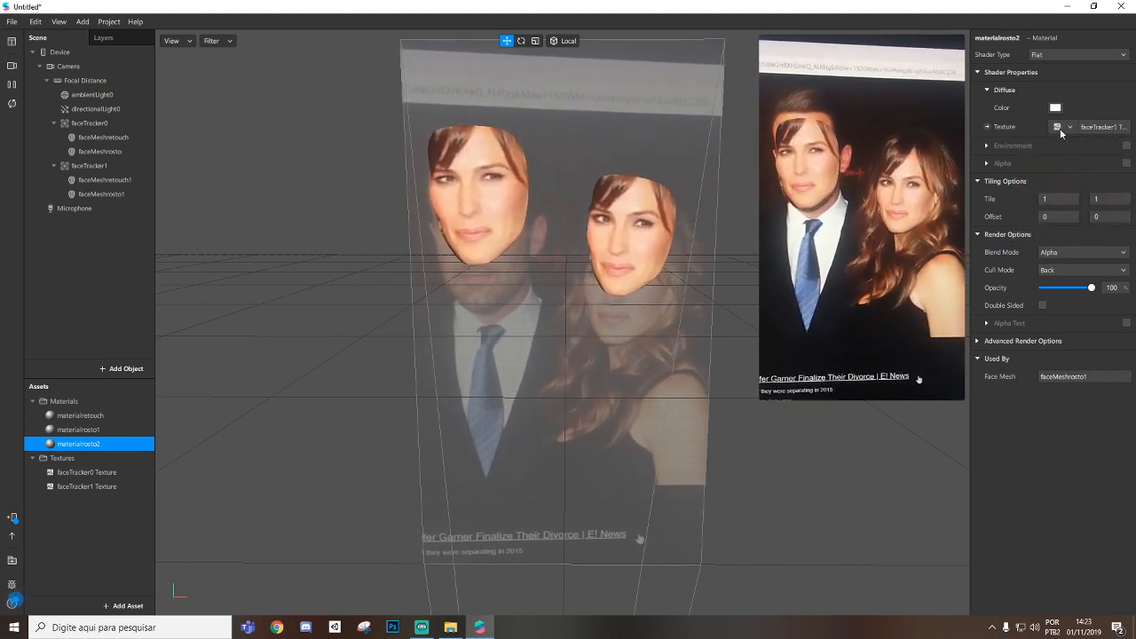
left_click(1060, 129)
left_click(1062, 165)
left_click(1060, 129)
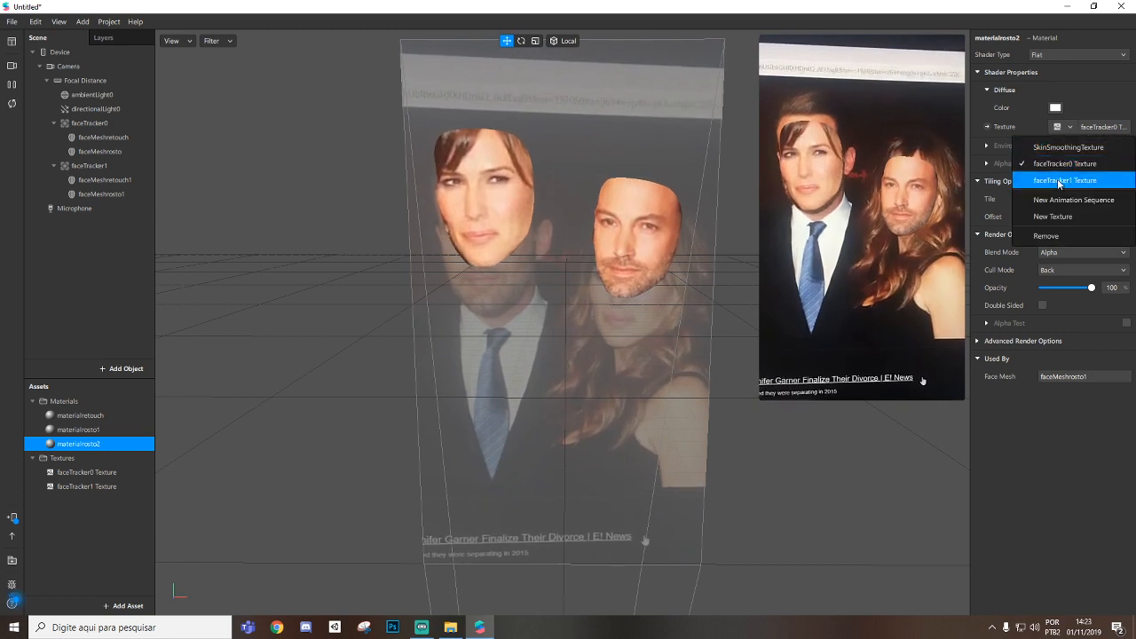
left_click(1053, 165)
left_click(1059, 129)
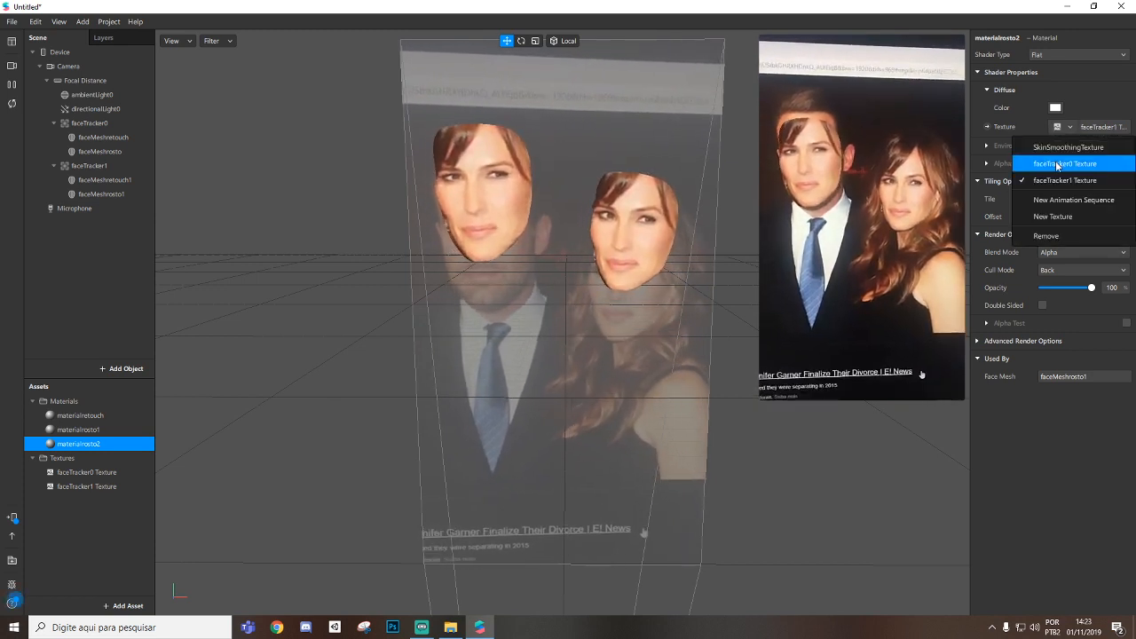
left_click(1056, 160)
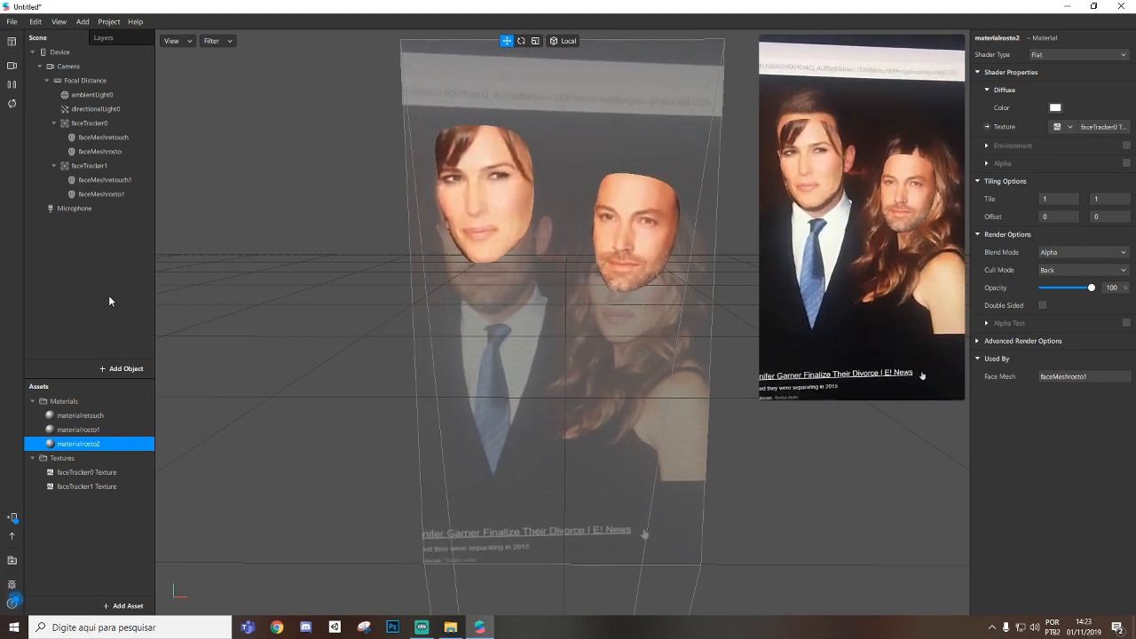
Import the faceMeshMask image from the Aula trocar rosto folder into the project's assets
left_click(78, 429)
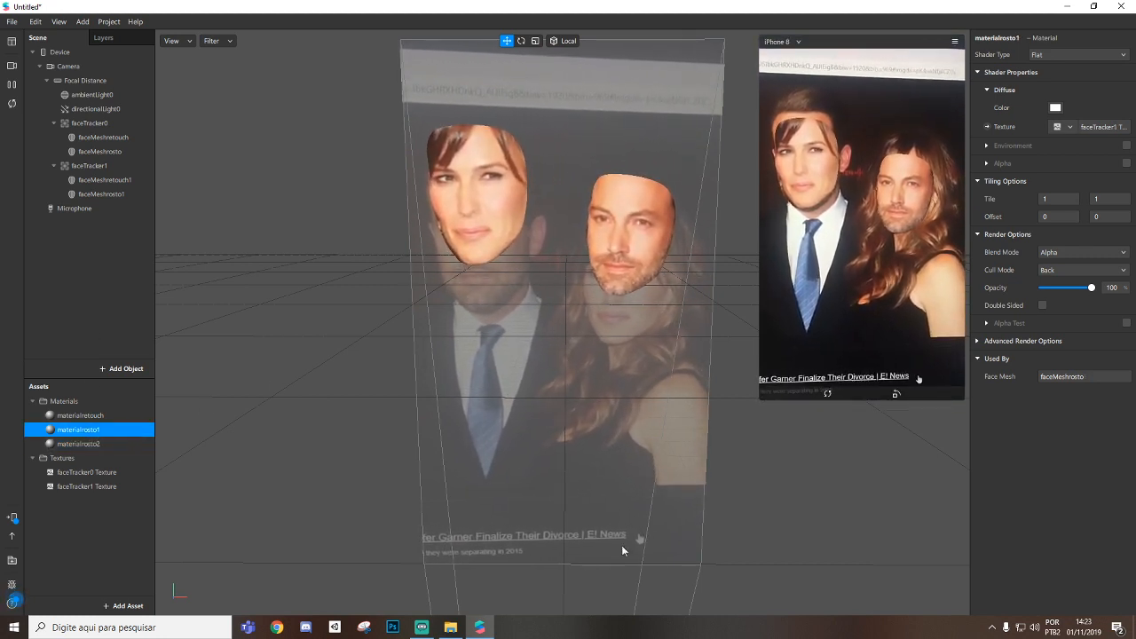
left_click(450, 626)
left_click(159, 144)
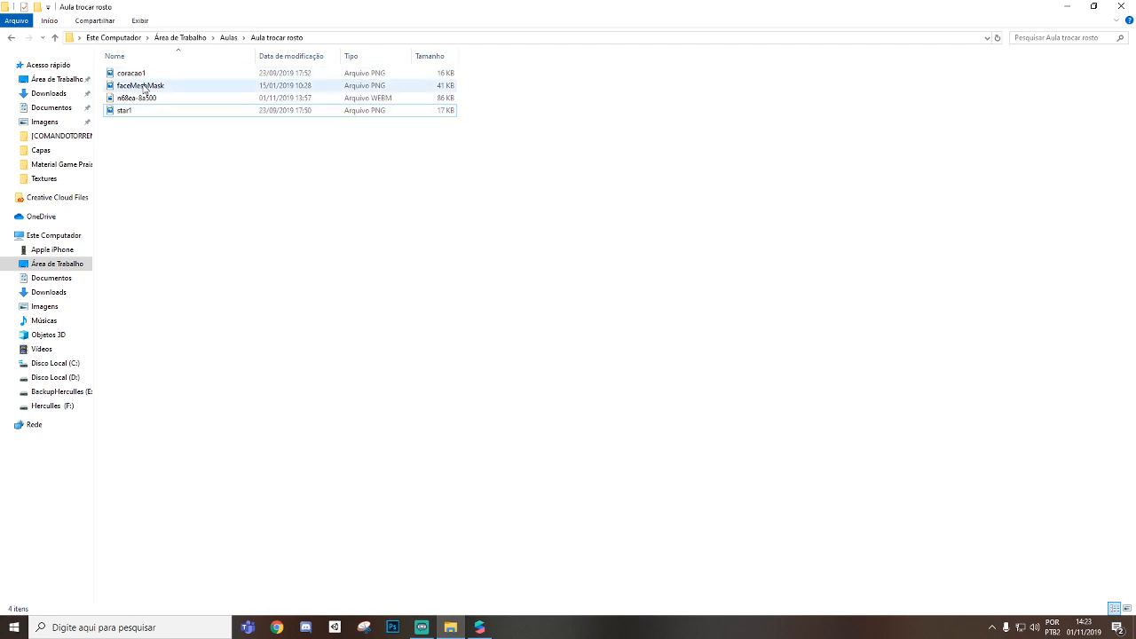
left_click_drag(142, 88, 80, 462)
key("alt+Tab")
Enable Alpha on materialrosto1 and materialrosto2 together and use faceMeshMask as their alpha texture
left_click(78, 430)
left_click(78, 444, "shift")
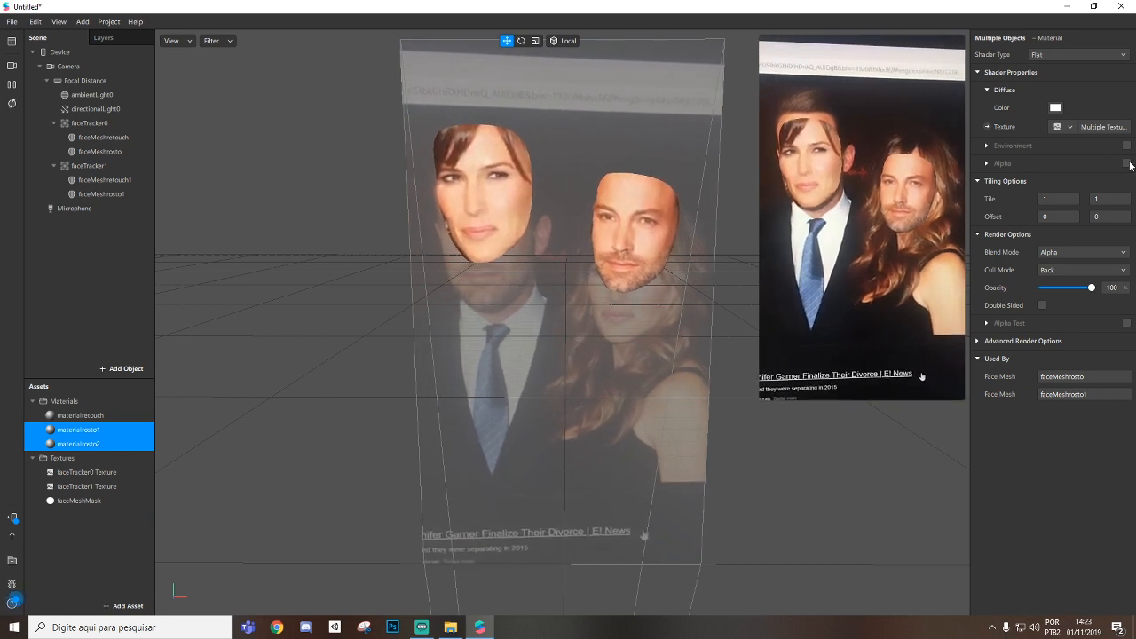
left_click(1126, 163)
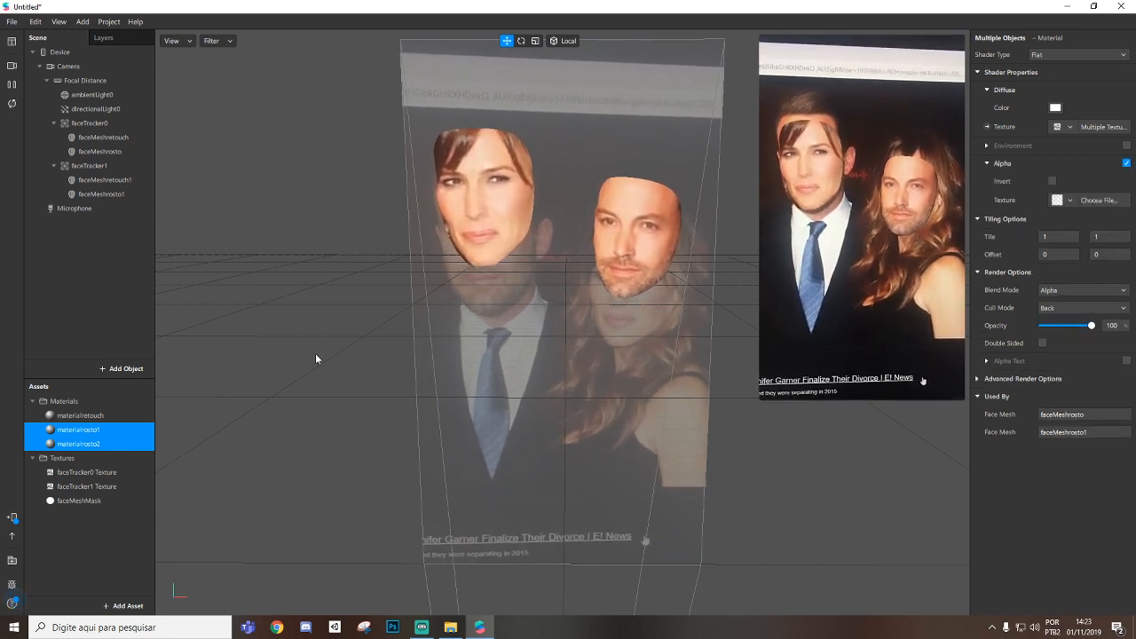
left_click(1097, 200)
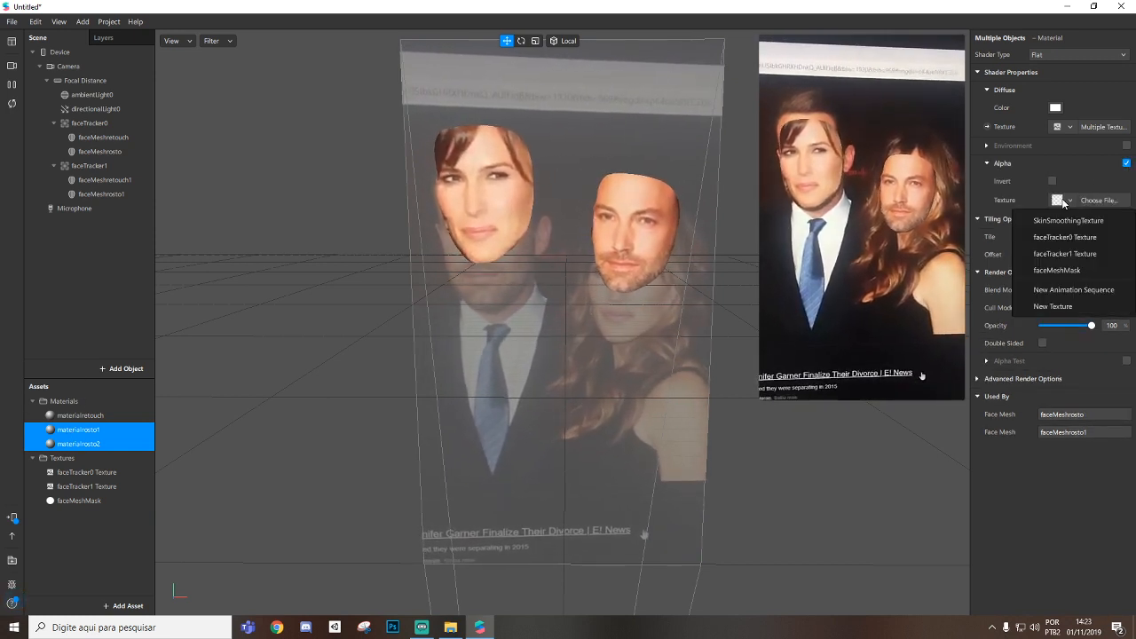
left_click(1085, 271)
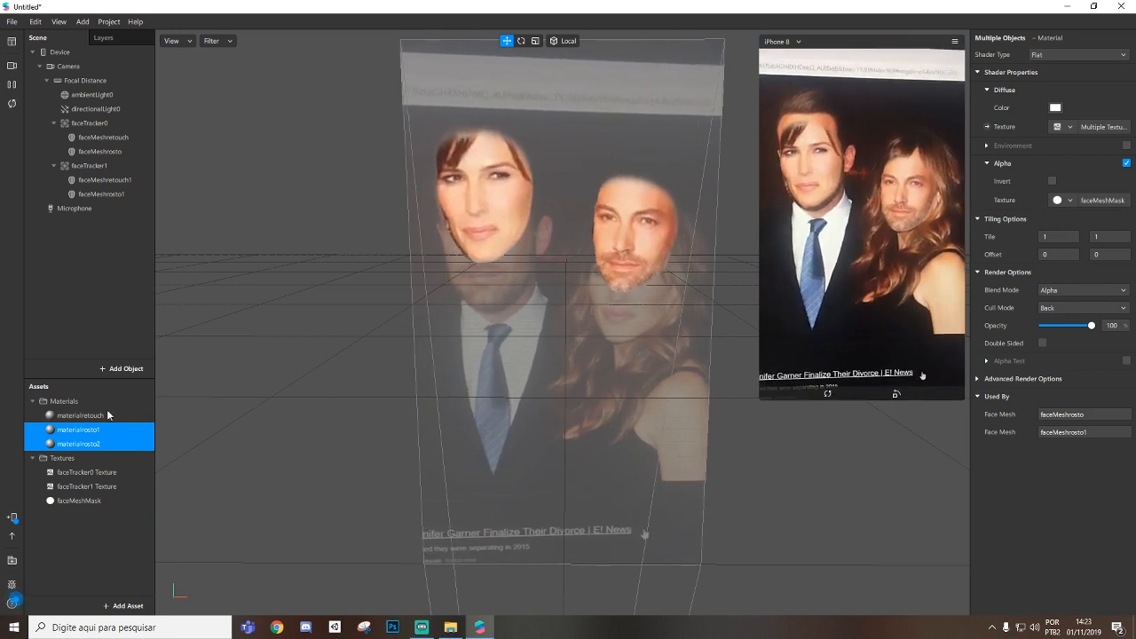
Review the properties of the faceMeshMask texture, the extracted face textures and the materials, and check the mask's source file
left_click(82, 502)
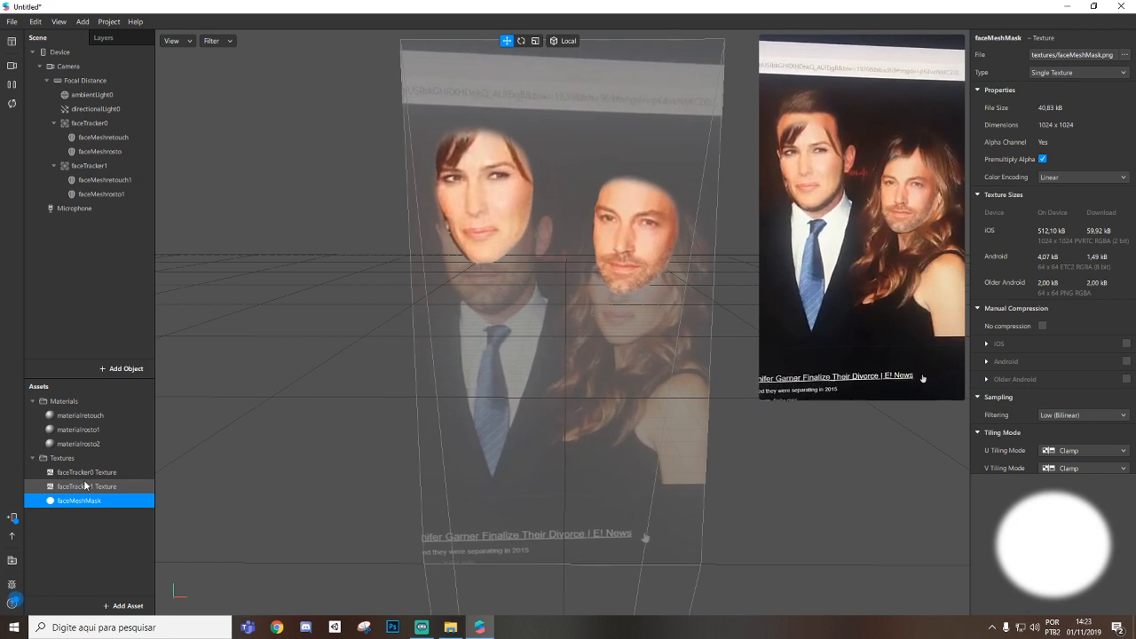
left_click(85, 485)
left_click(86, 503)
left_click(90, 487)
left_click(92, 474)
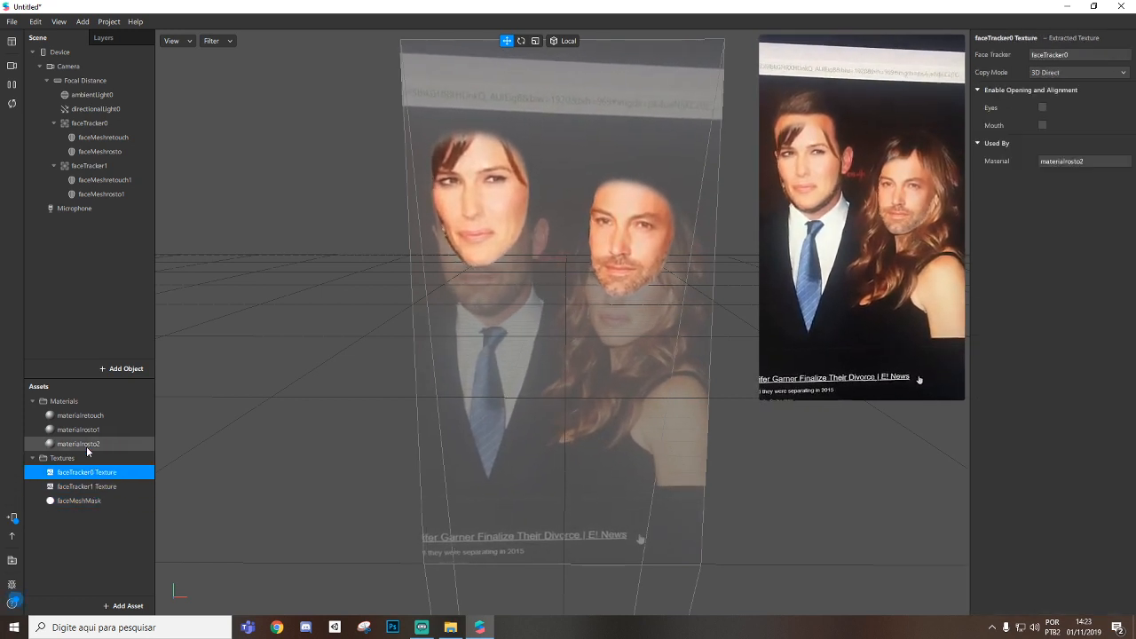
left_click(86, 444)
left_click(84, 416)
left_click(85, 430)
left_click(88, 444)
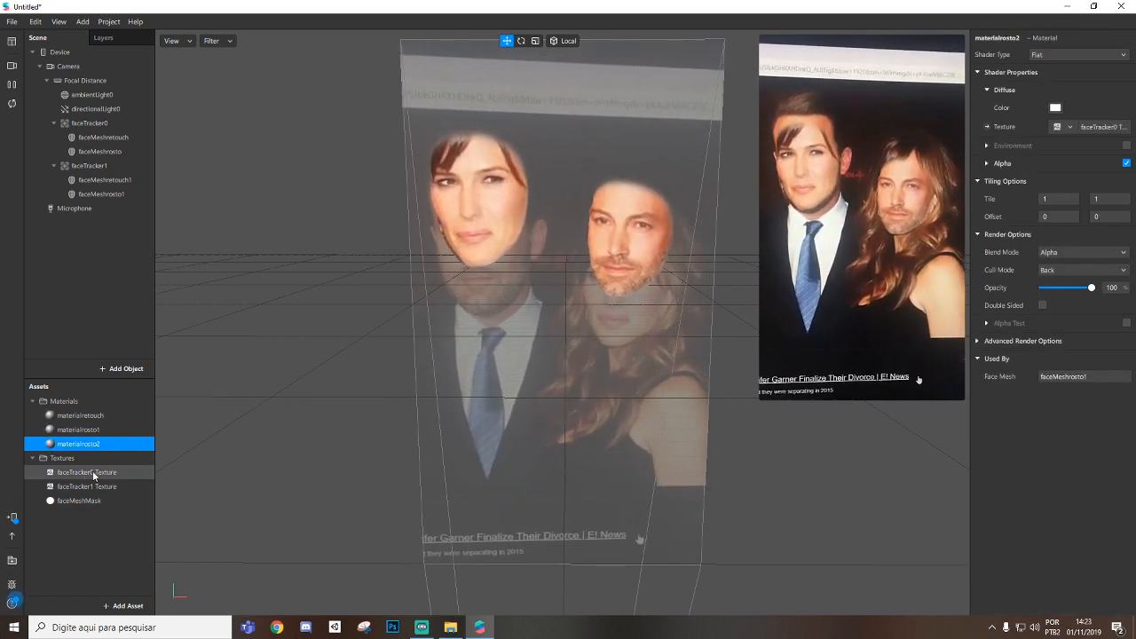
left_click(89, 486)
left_click(87, 501)
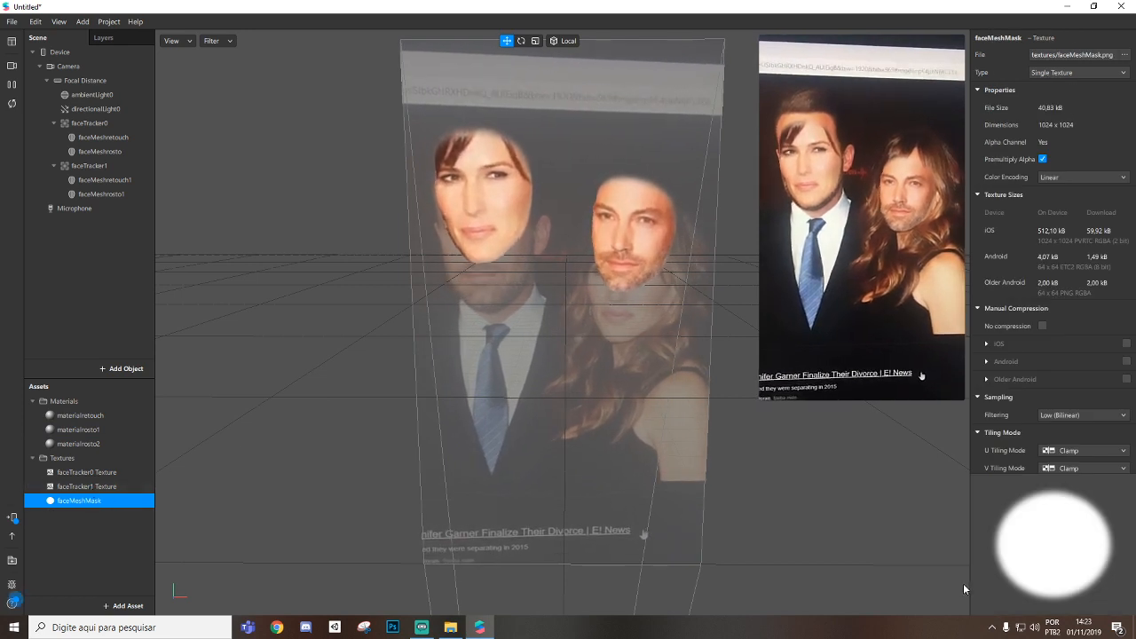
key("alt+Tab")
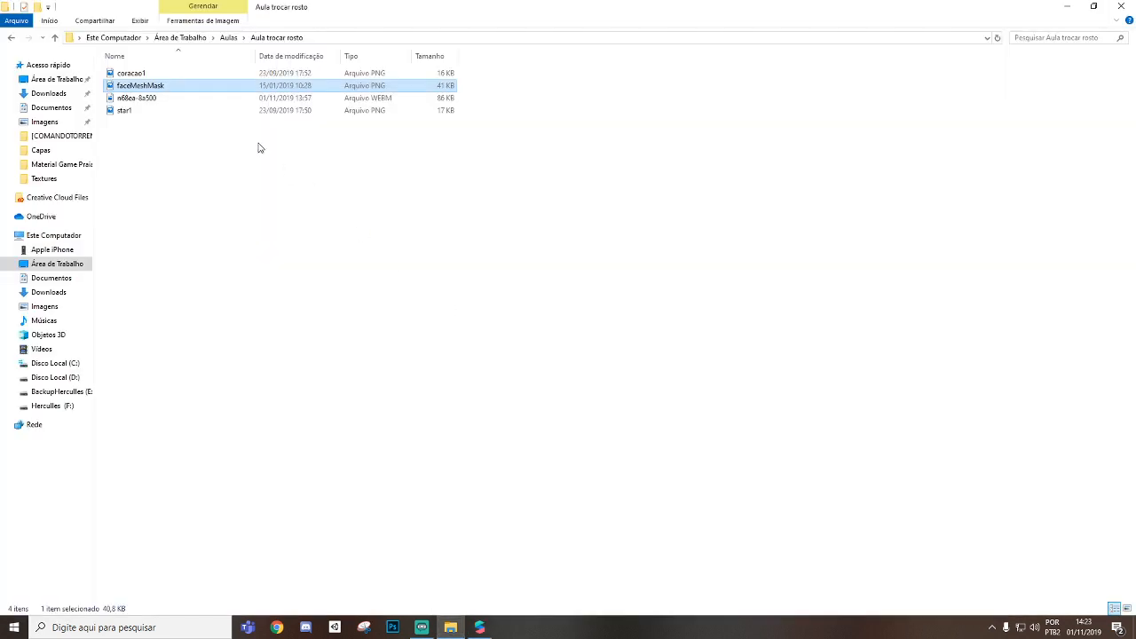
key("alt+Tab")
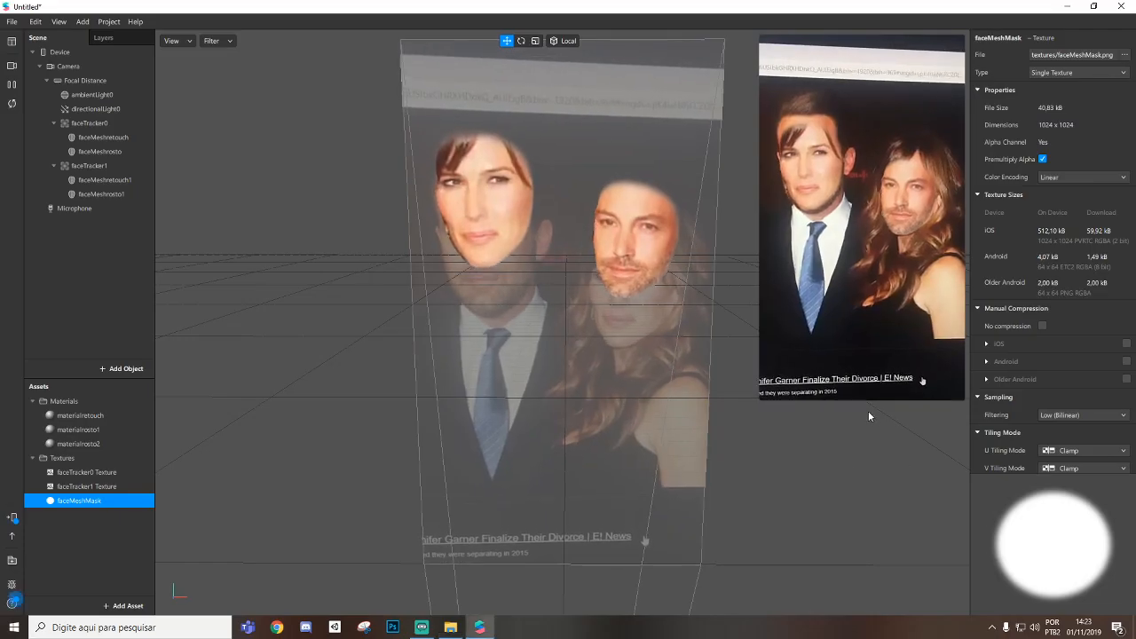
Enlarge the device preview to inspect the masked edges of the swapped faces, and shrink it back
left_click_drag(759, 400, 671, 555)
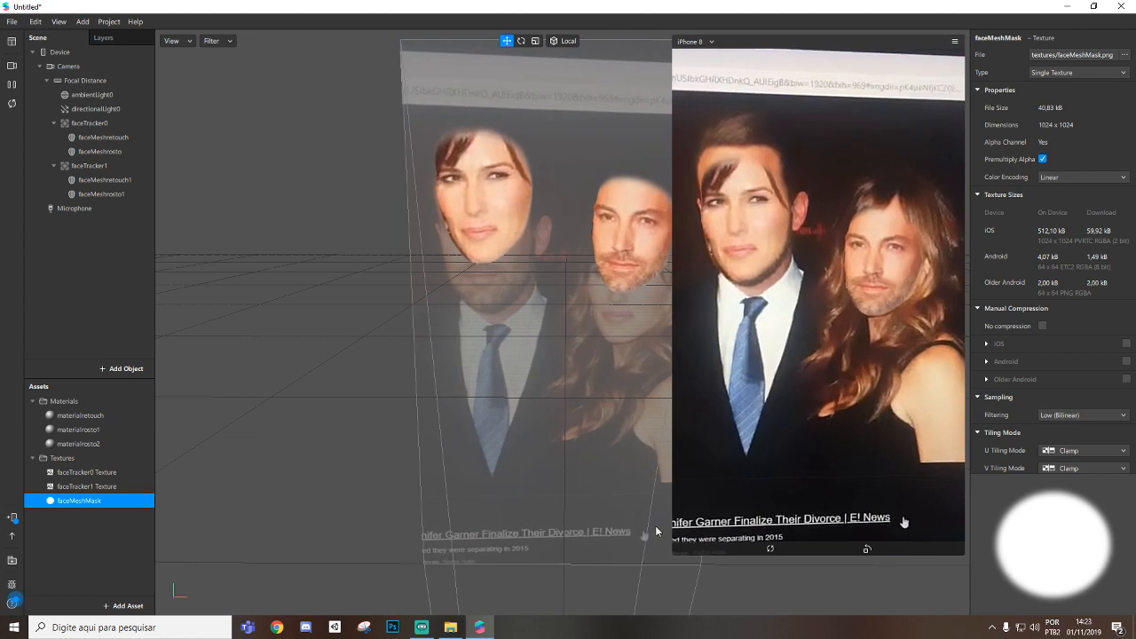
left_click_drag(672, 553, 818, 411)
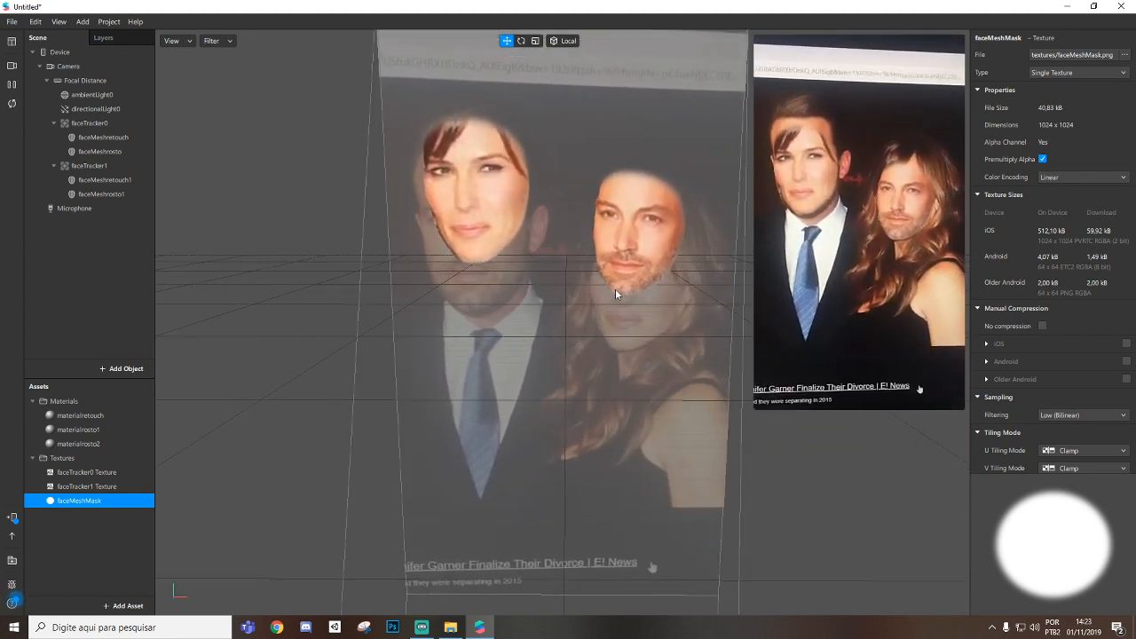
scroll(615, 288, "down", 3)
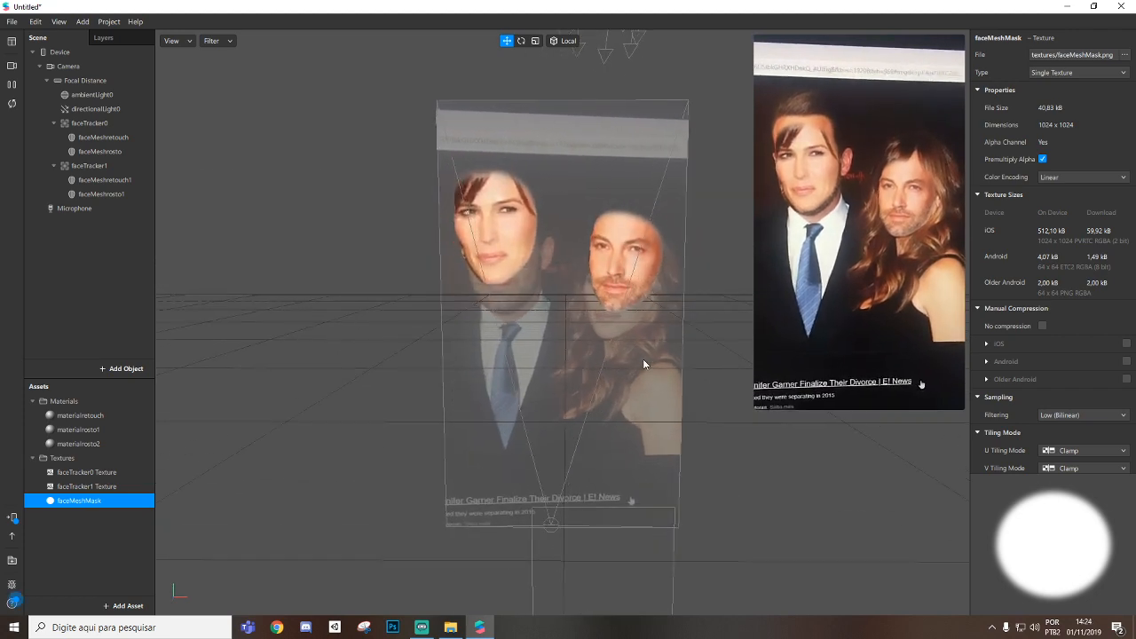